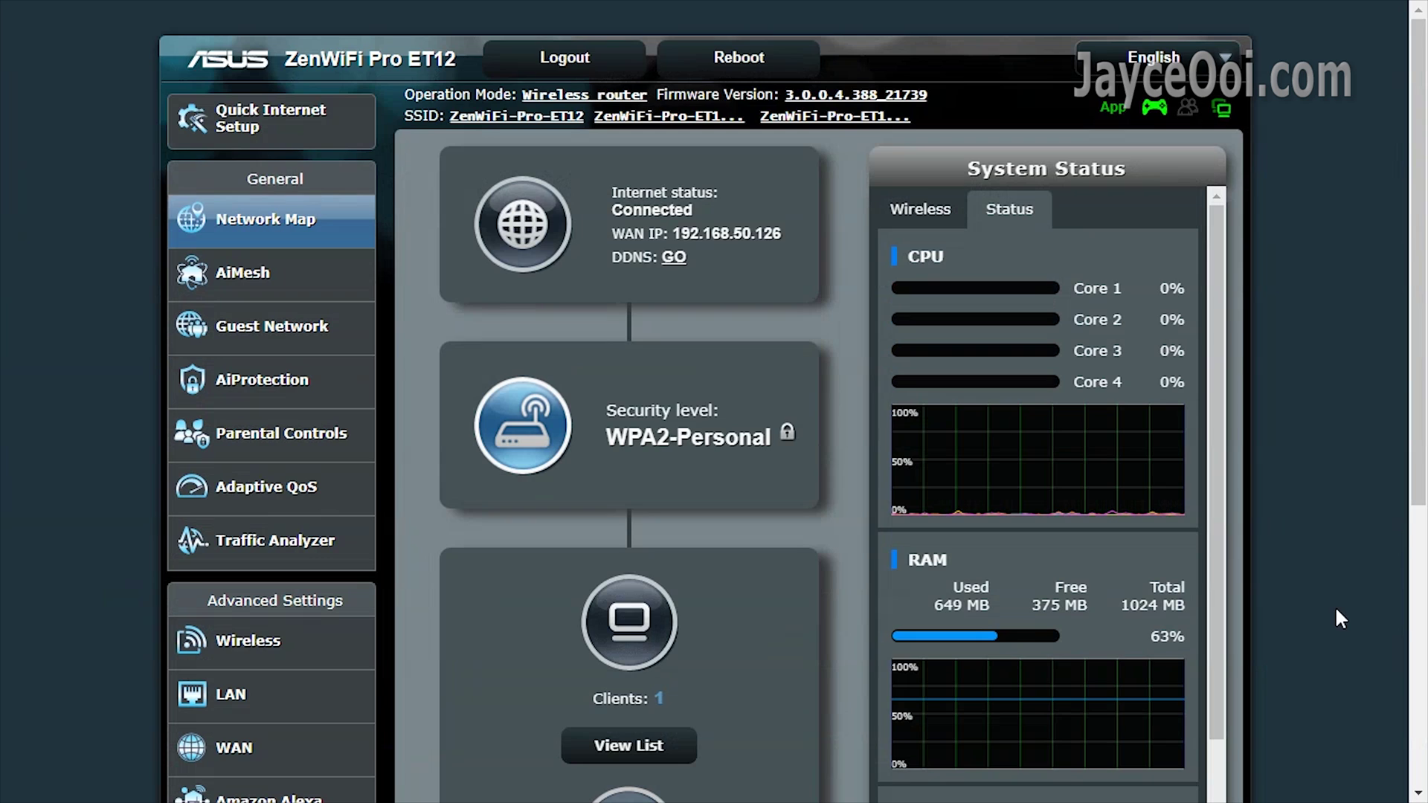
# Look over the network map page, then examine the AiMesh topology with the main router's client list
pyautogui.scroll(-6, 1334, 606)
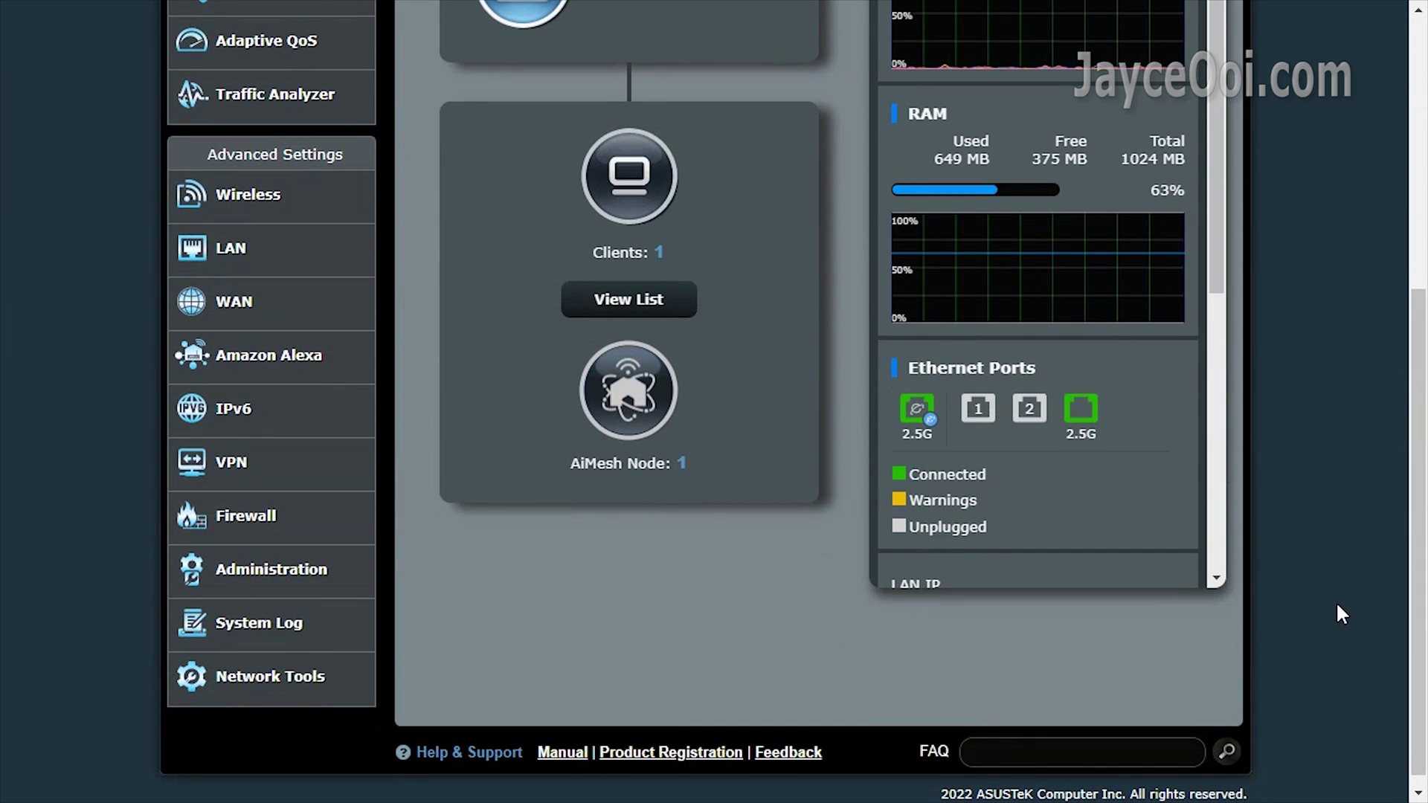
pyautogui.scroll(6, 1337, 605)
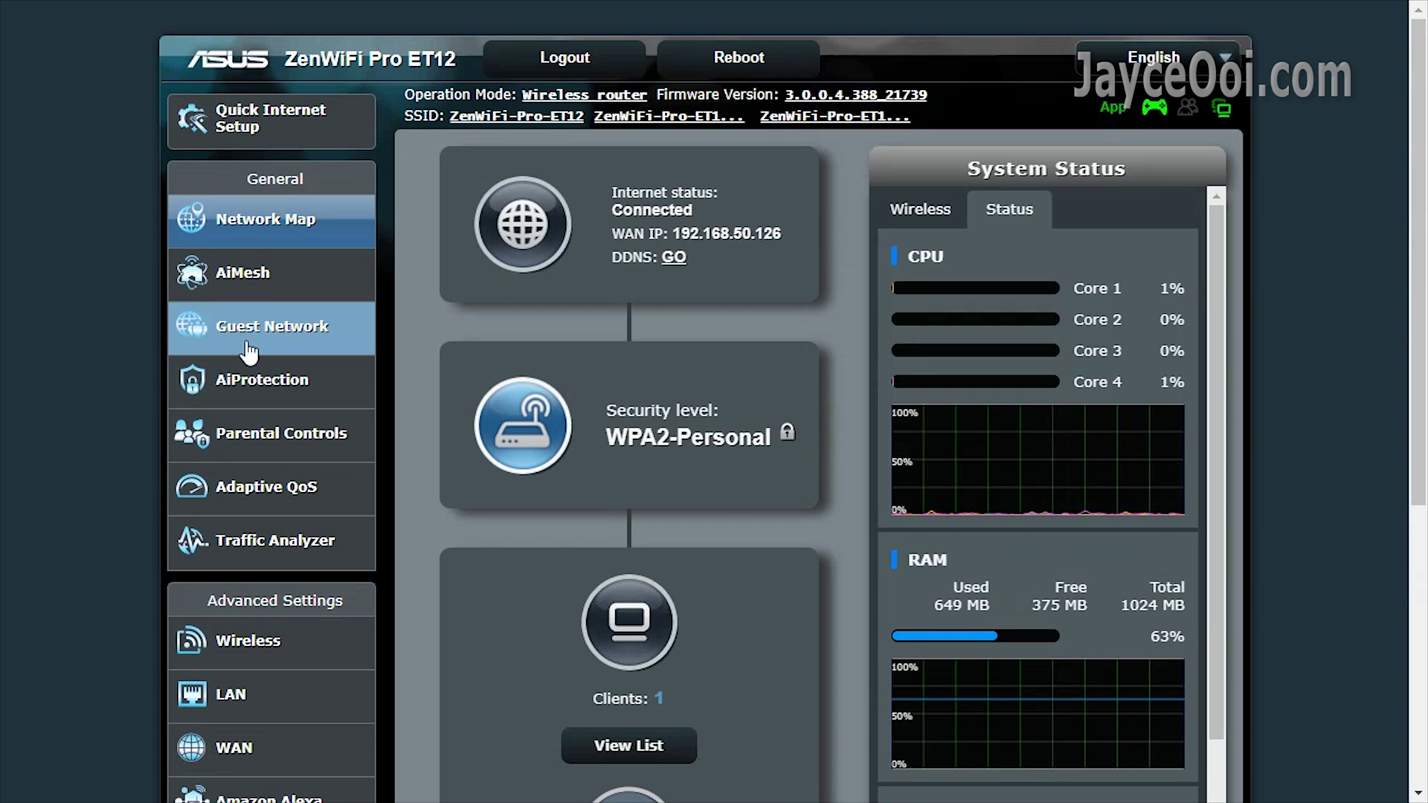
pyautogui.click(328, 288)
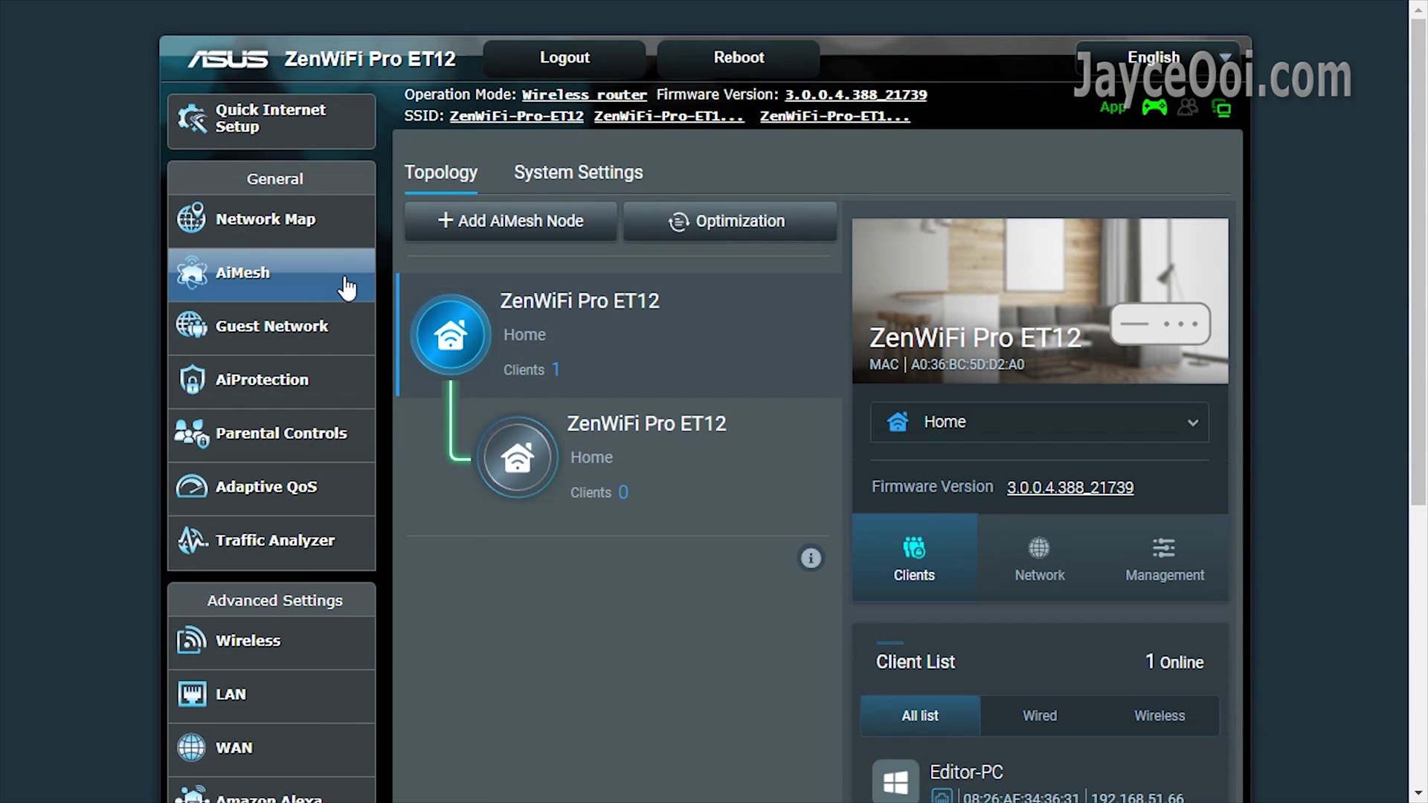
pyautogui.scroll(-5, 503, 286)
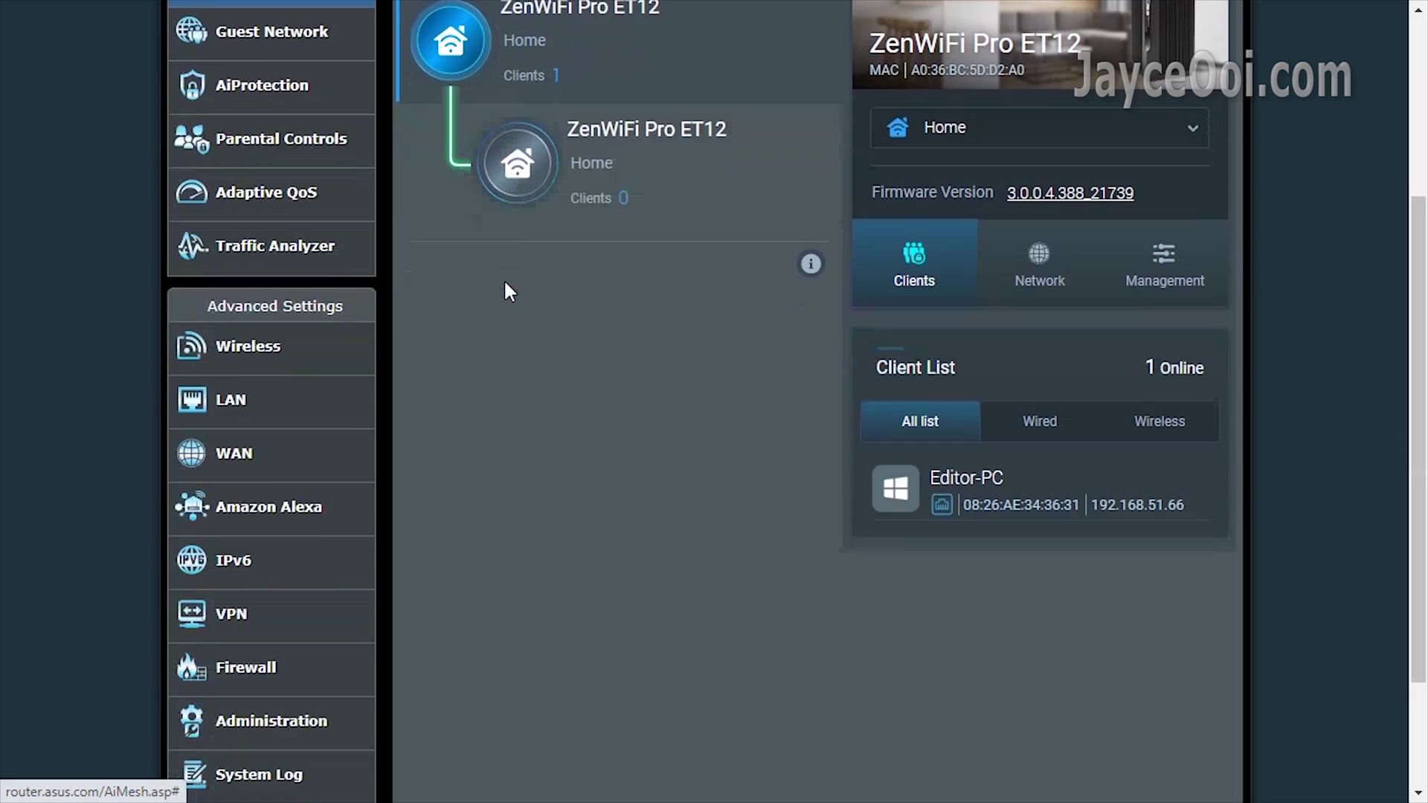
pyautogui.scroll(5, 505, 287)
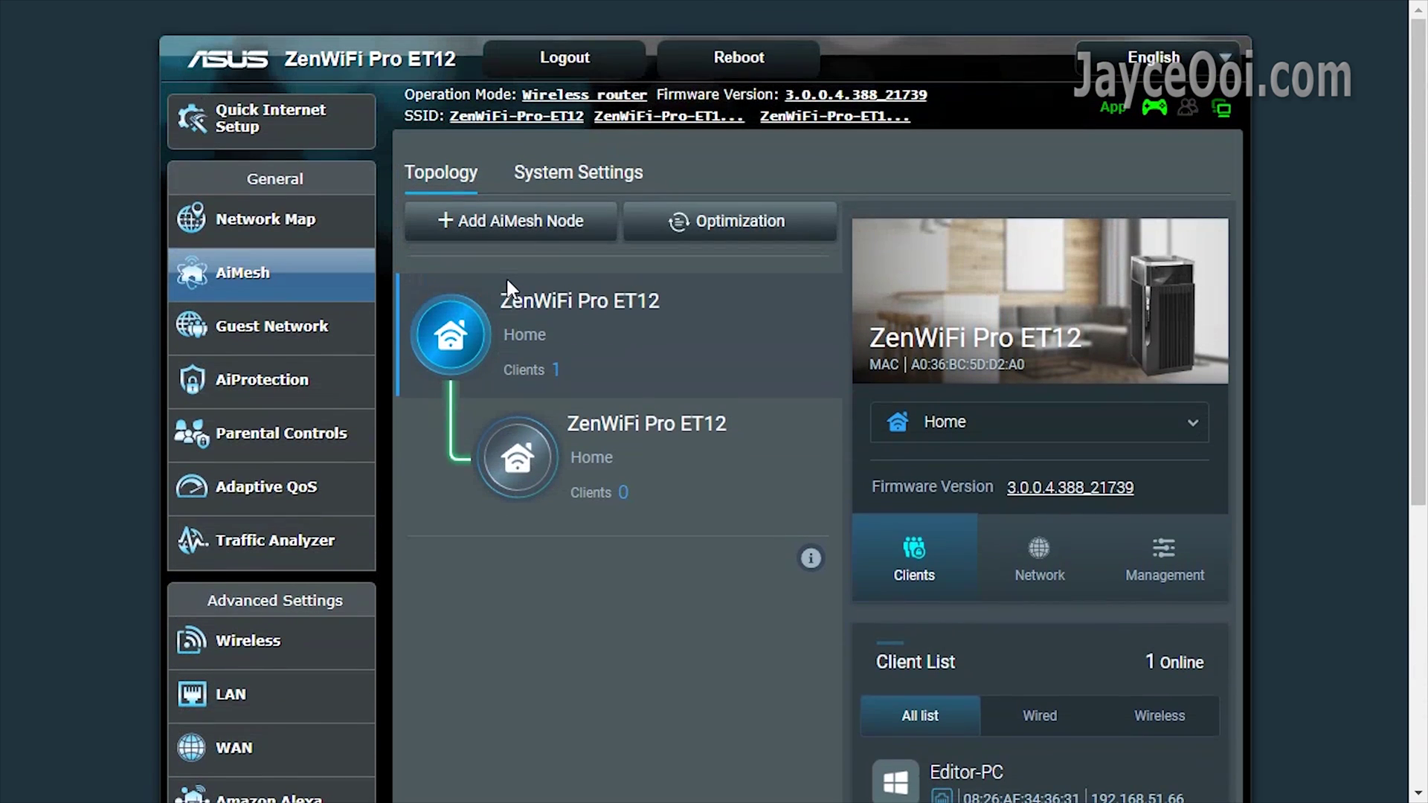
# Select the second ZenWiFi Pro ET12 node in the AiMesh topology and view its network uplink, port and backhaul information
pyautogui.click(734, 474)
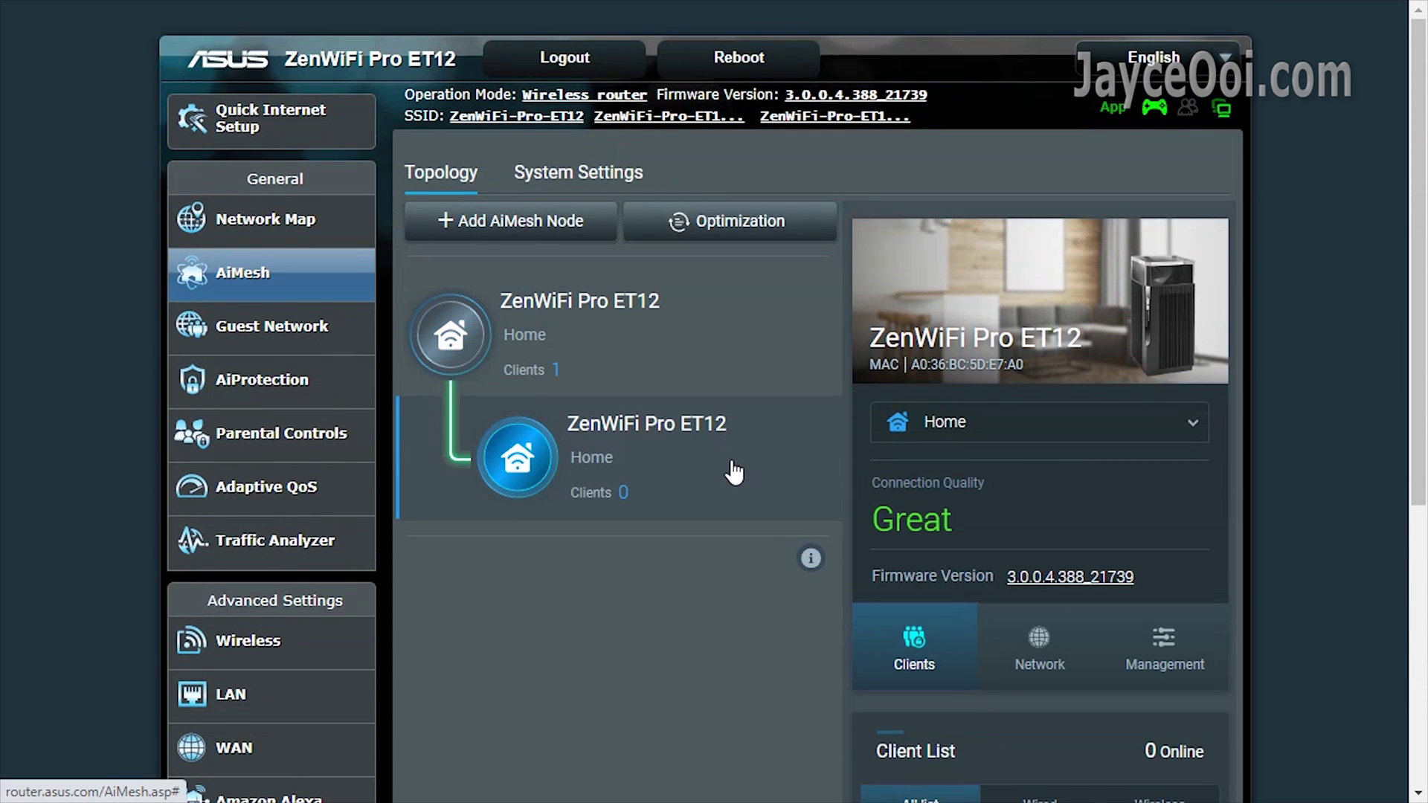
pyautogui.scroll(-6, 735, 474)
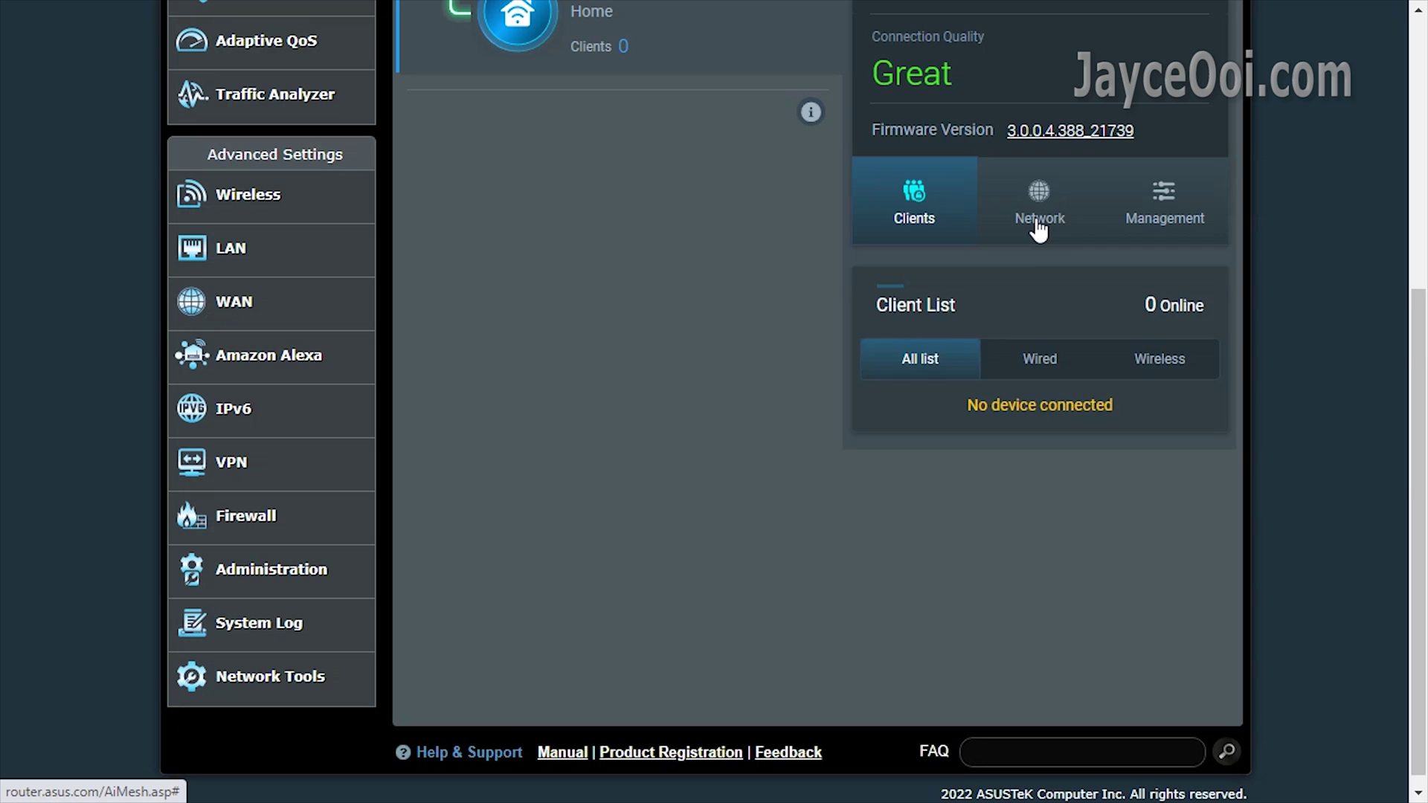
pyautogui.click(1039, 232)
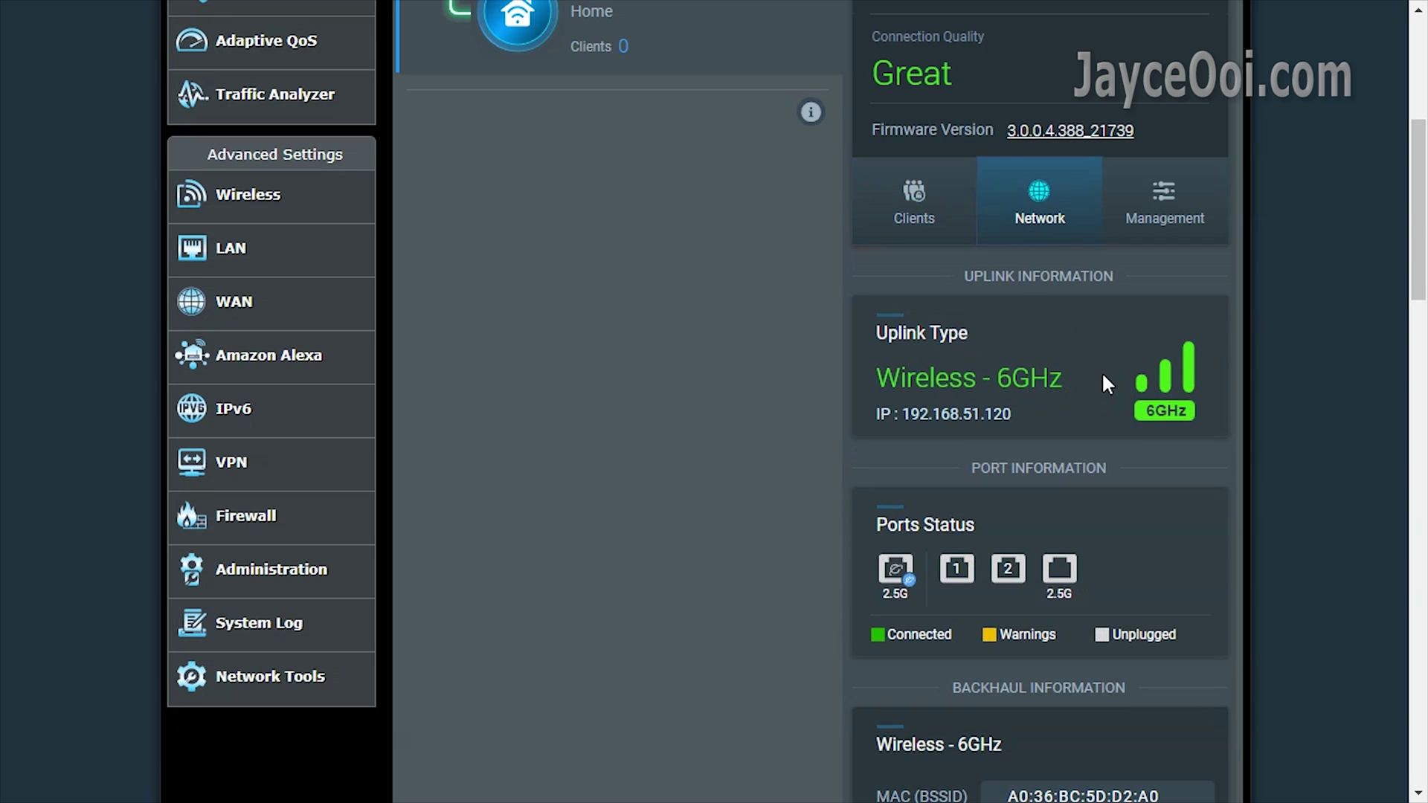
# View the node's management settings, checking the choices for Backhaul Connection Priority and Bonding/Link aggregation without changing them
pyautogui.click(1183, 214)
pyautogui.click(1194, 470)
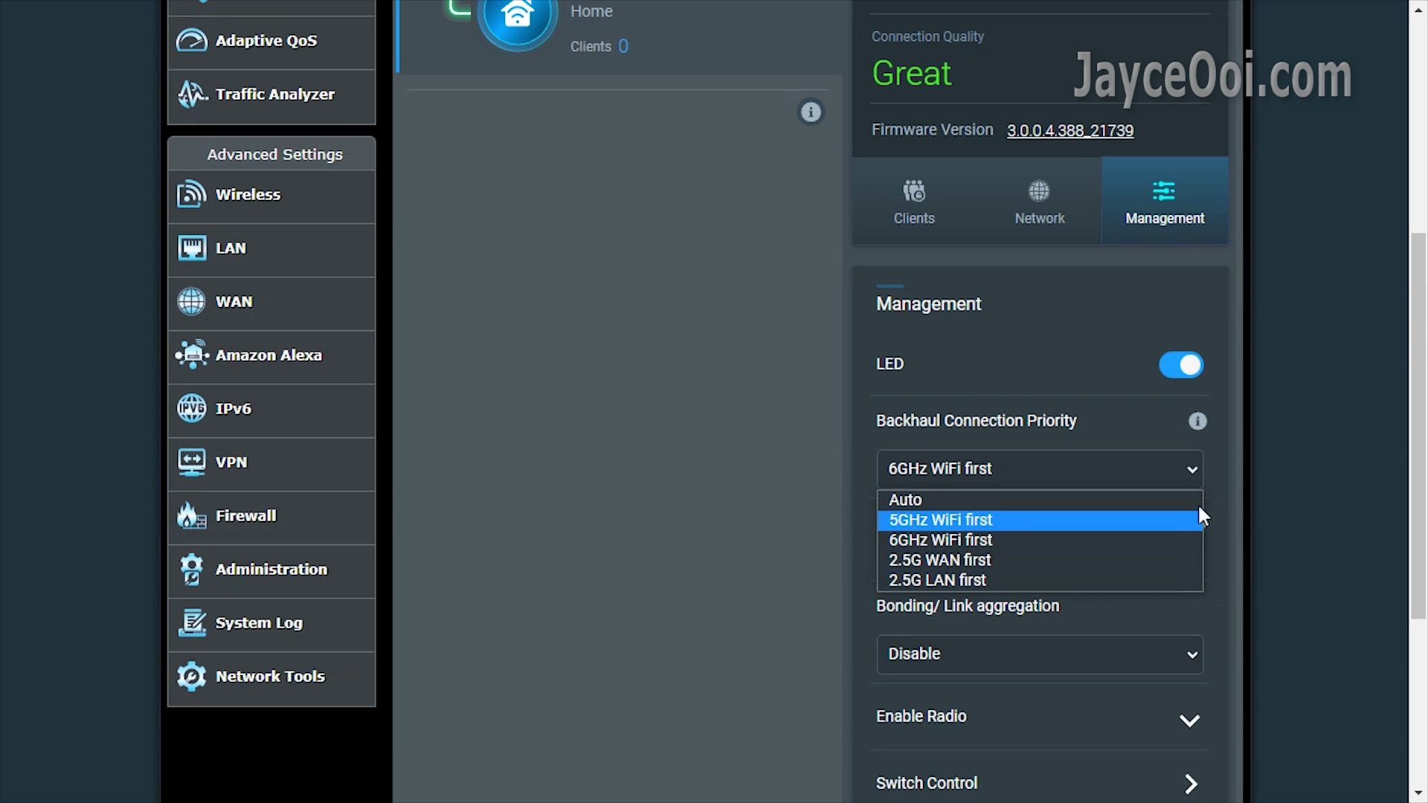
pyautogui.click(1284, 481)
pyautogui.click(1193, 646)
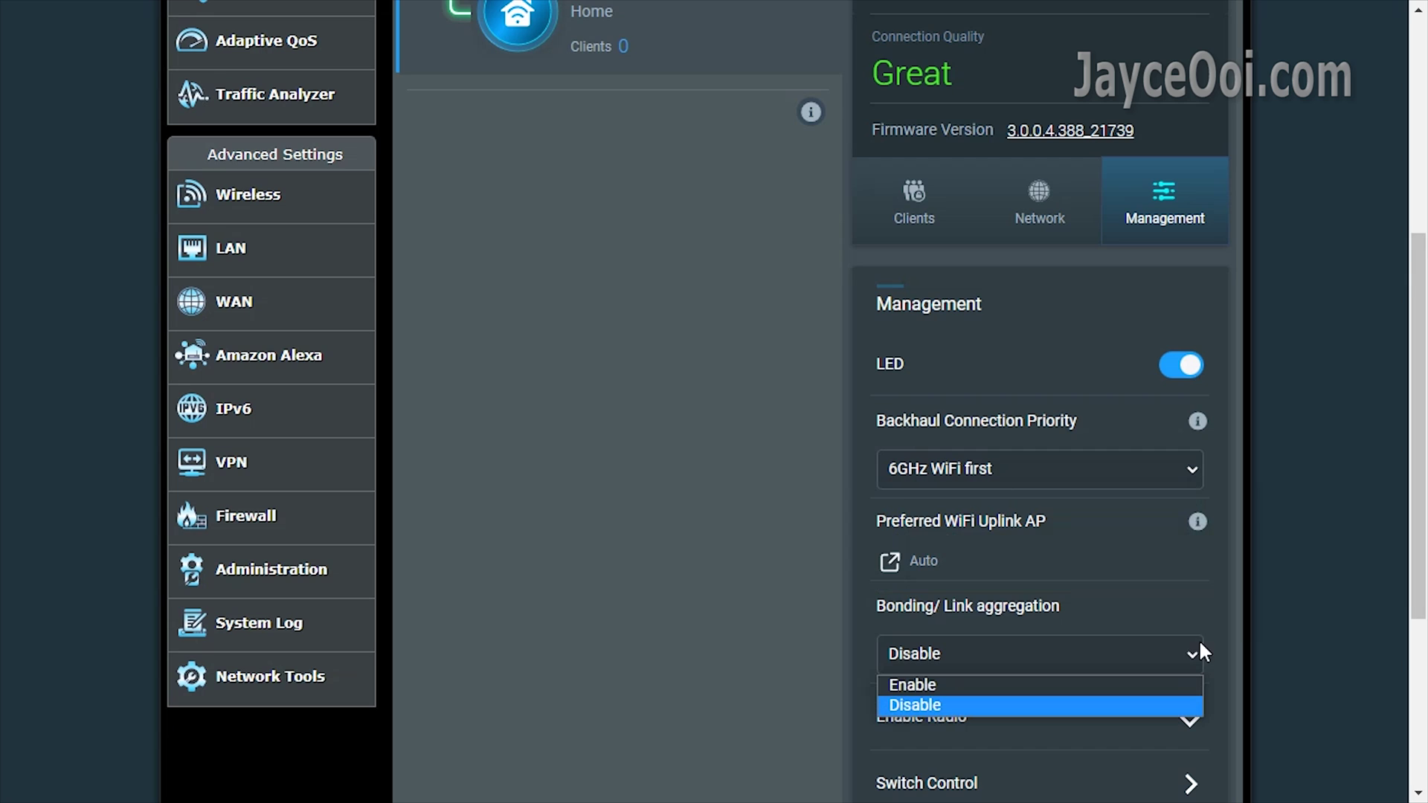
pyautogui.click(1293, 618)
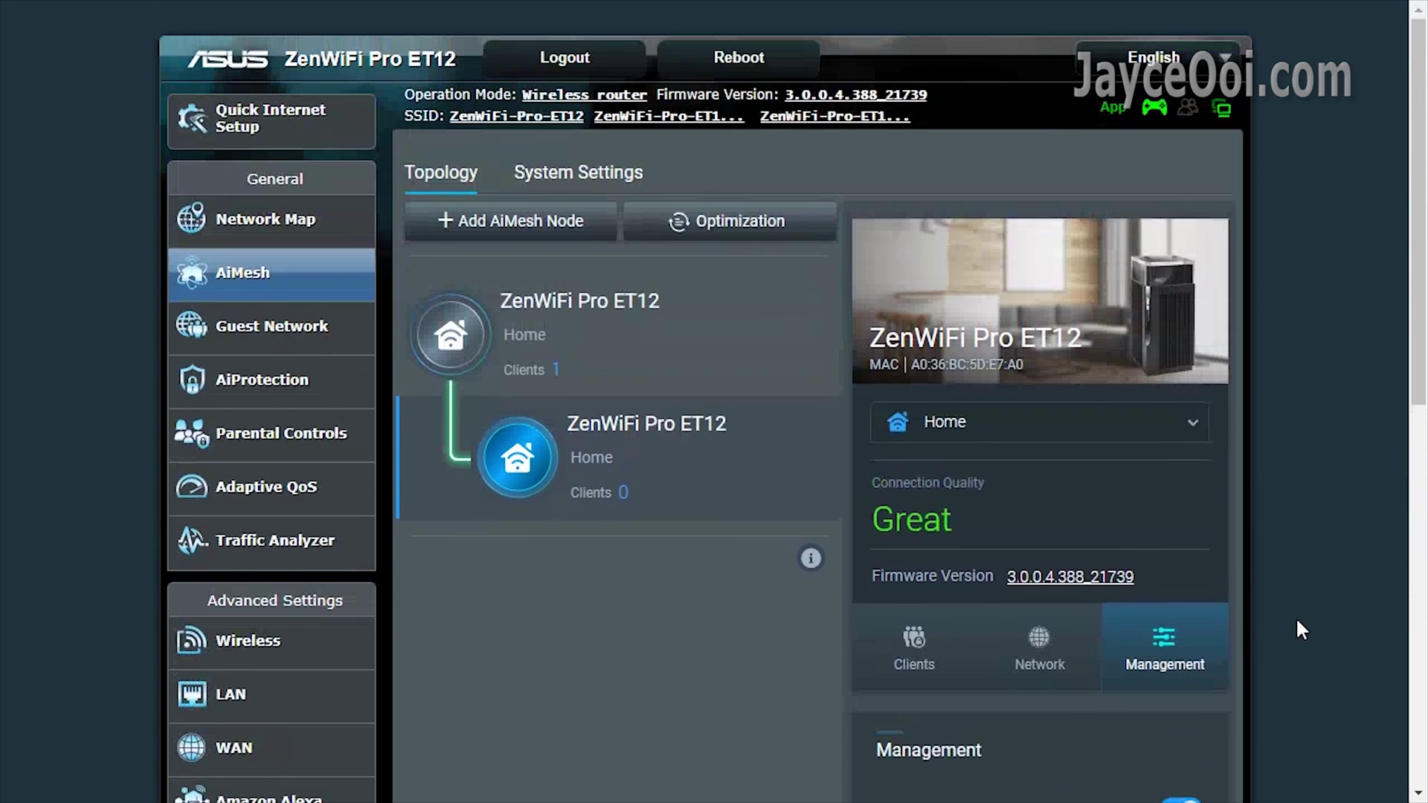
# Review the Guest Network options for the 2.4 GHz, 5 GHz and 6 GHz bands
pyautogui.click(350, 335)
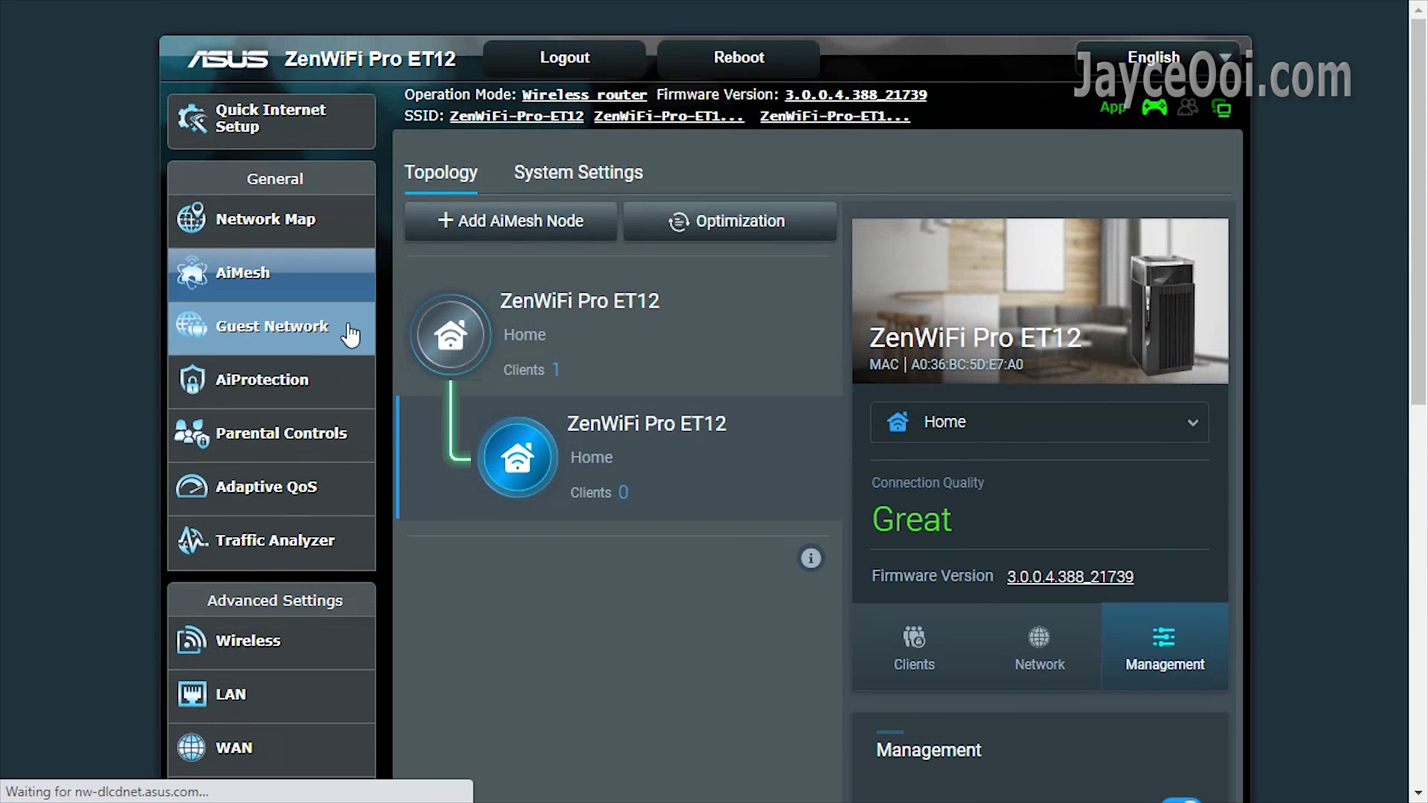
pyautogui.scroll(-7, 382, 329)
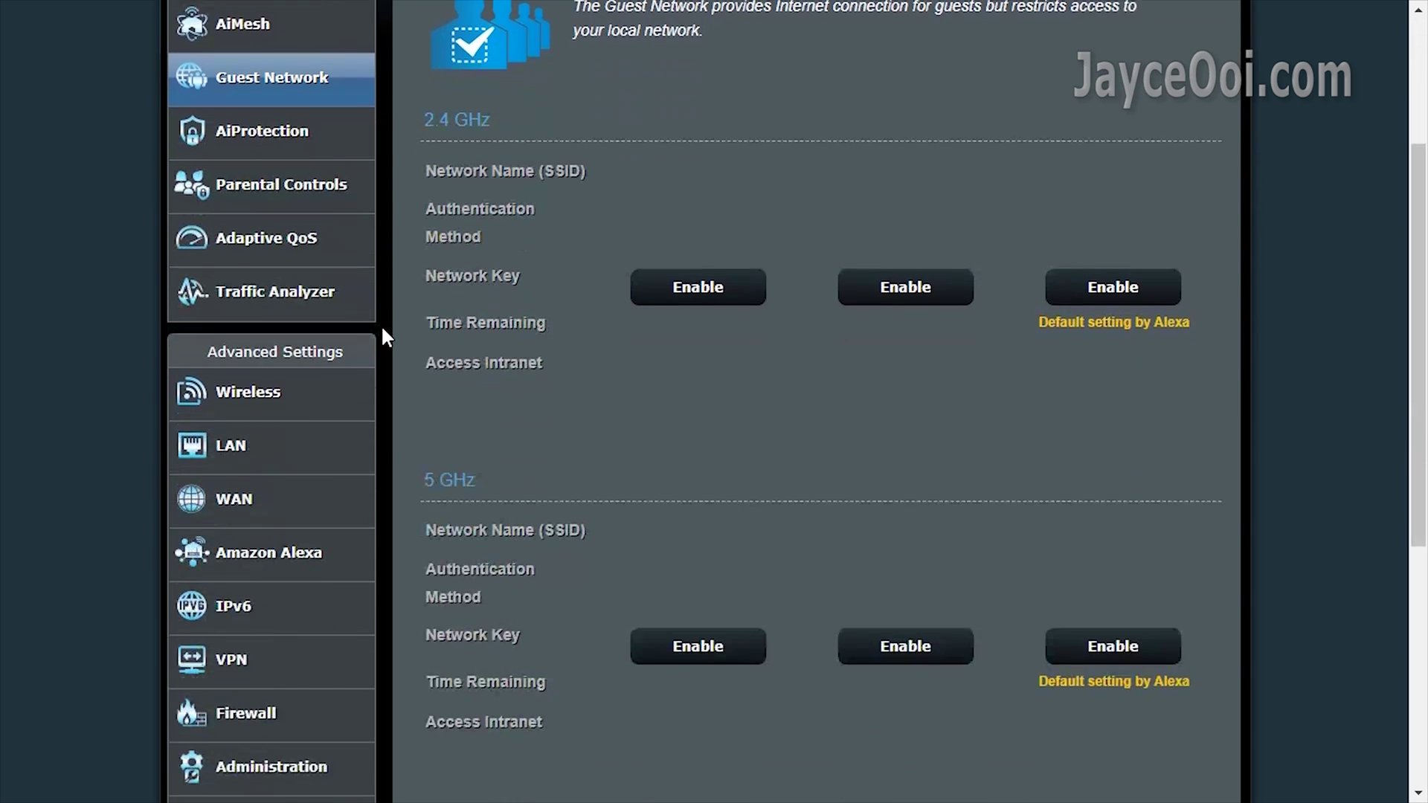
pyautogui.scroll(-2, 384, 336)
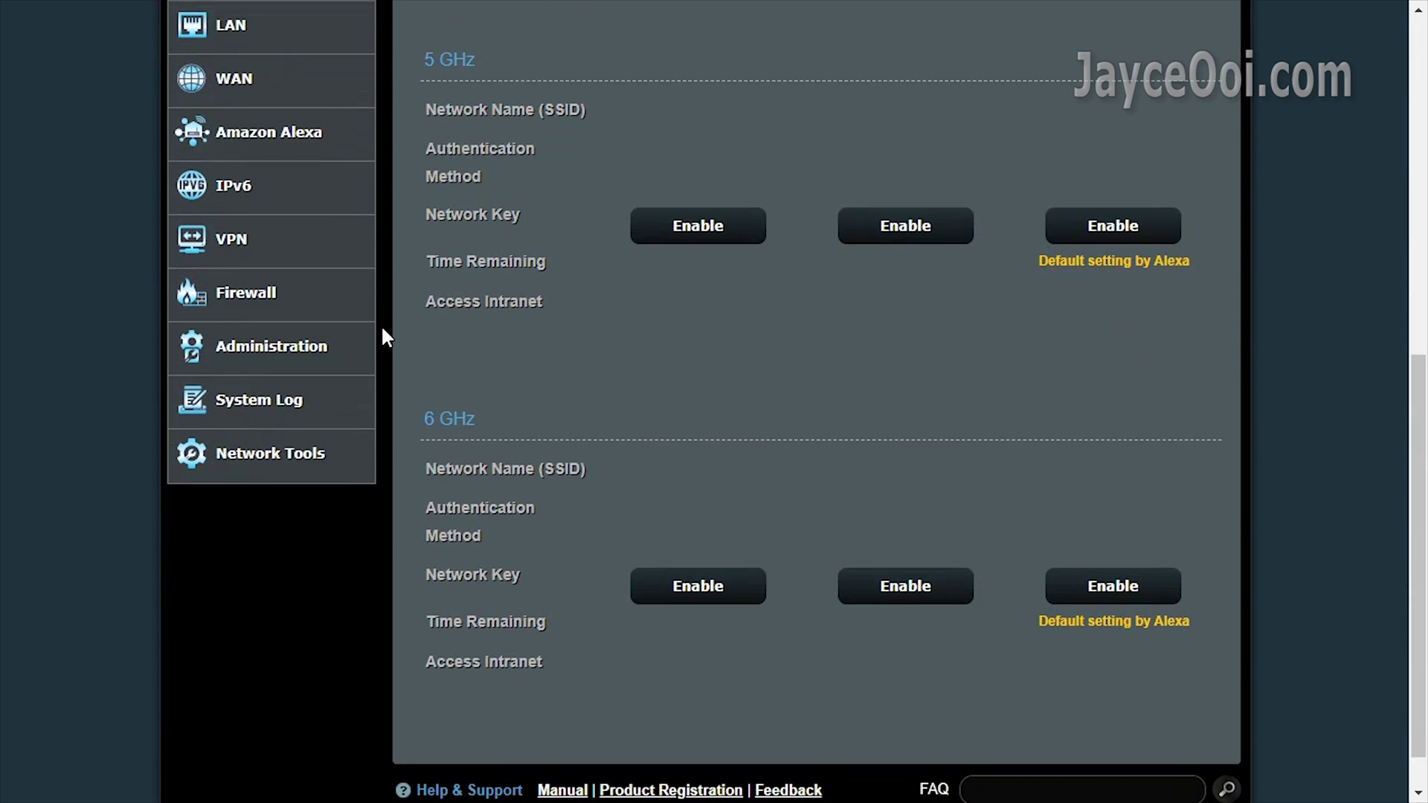
pyautogui.scroll(9, 380, 333)
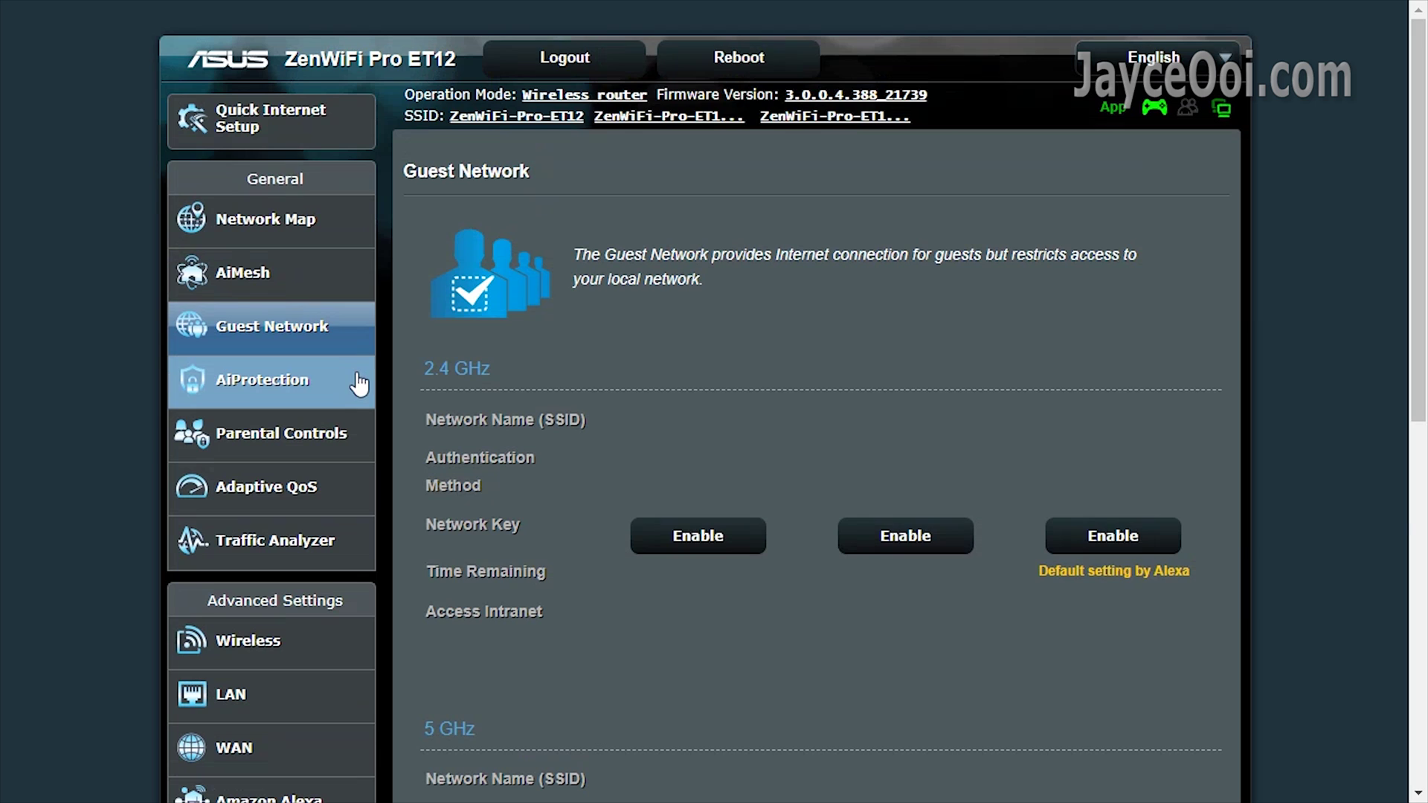
# Review the AiProtection network protection features and open the Infected Device Prevention and Blocking page
pyautogui.click(360, 384)
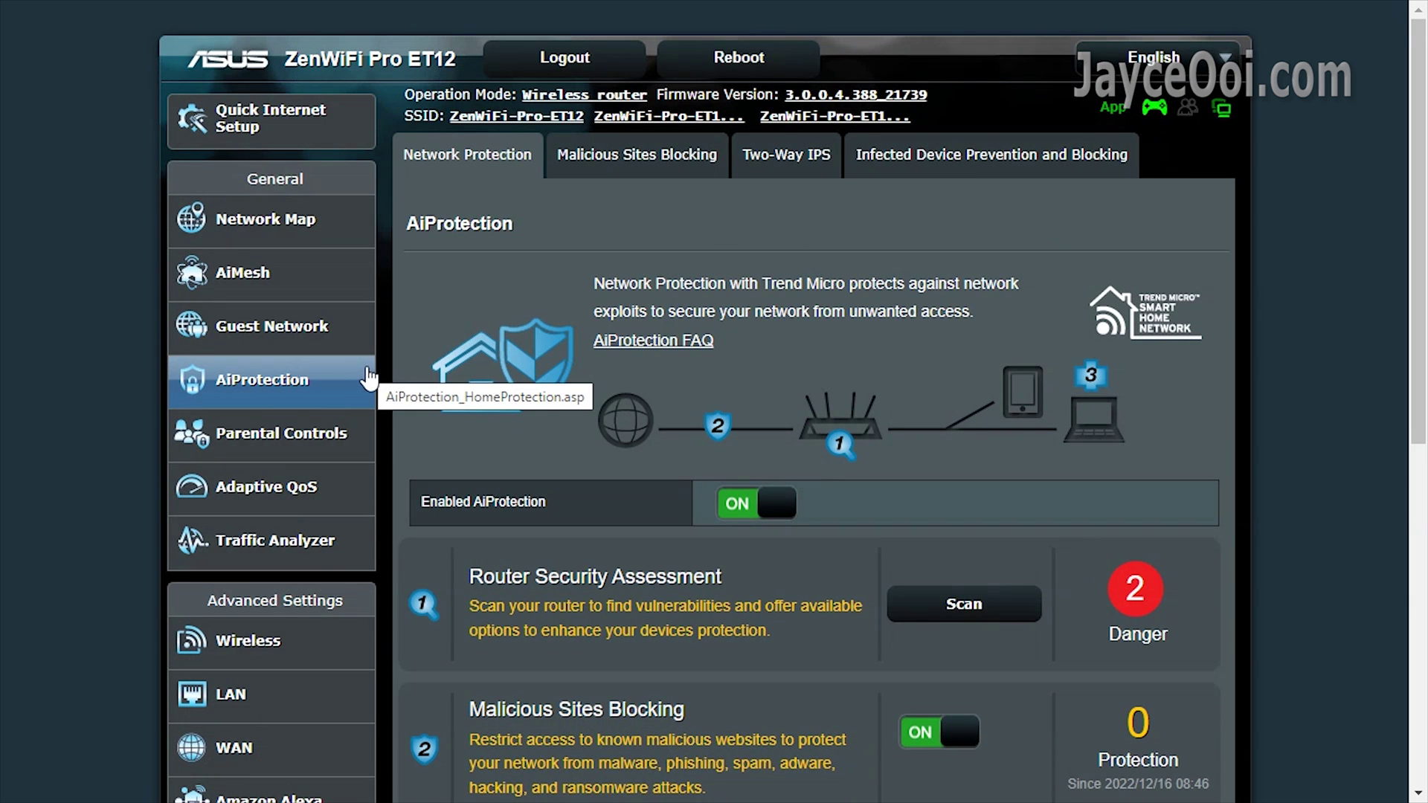
pyautogui.scroll(-7, 367, 378)
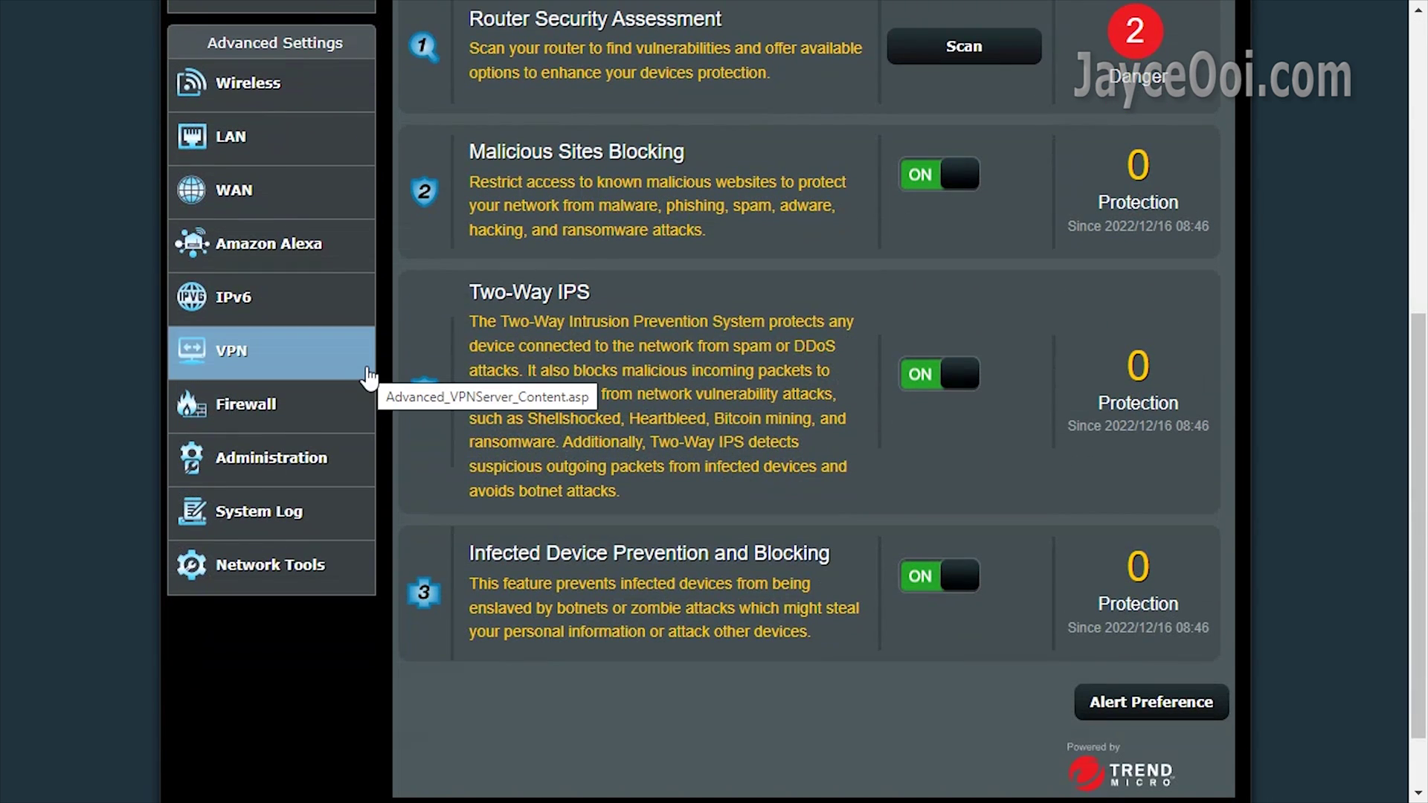
pyautogui.scroll(7, 382, 351)
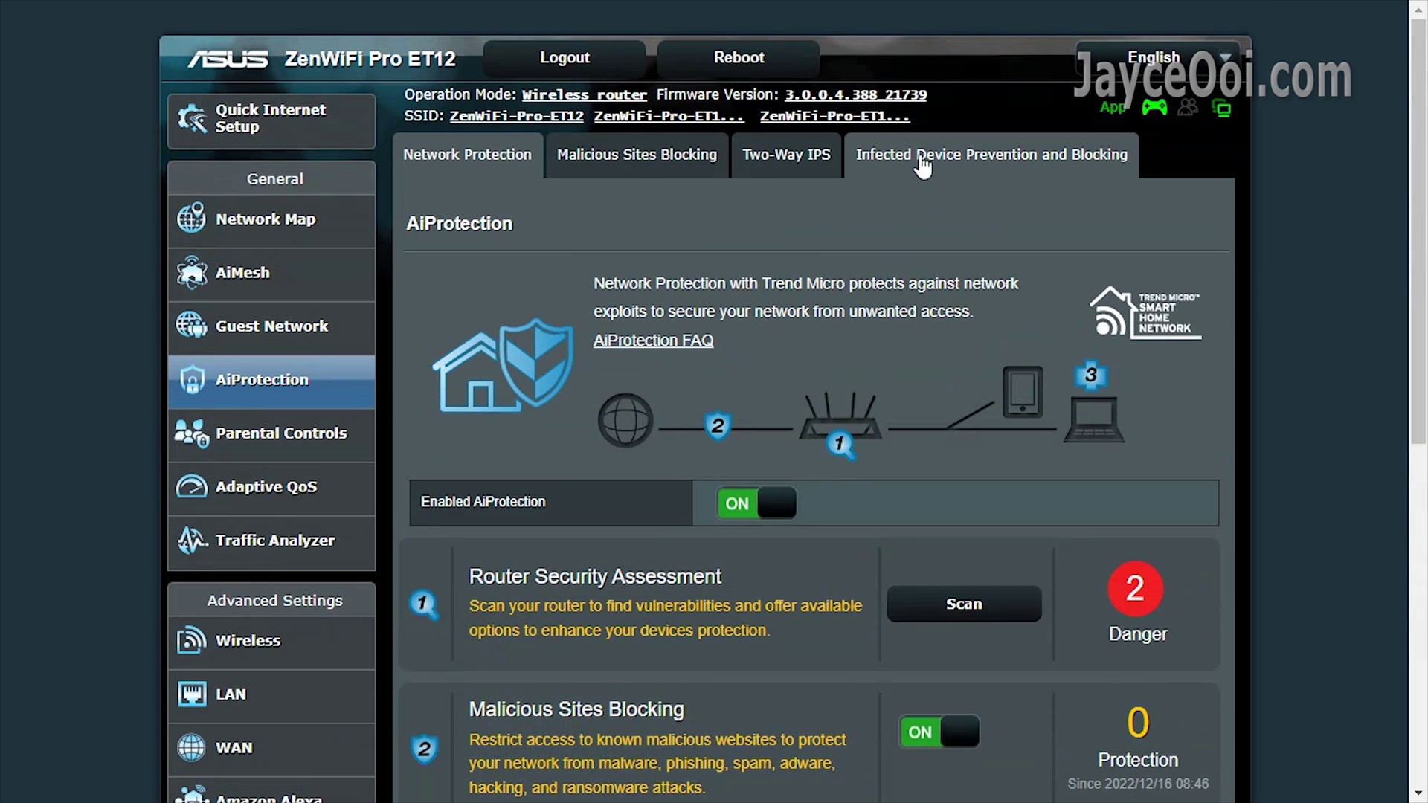
pyautogui.click(1057, 158)
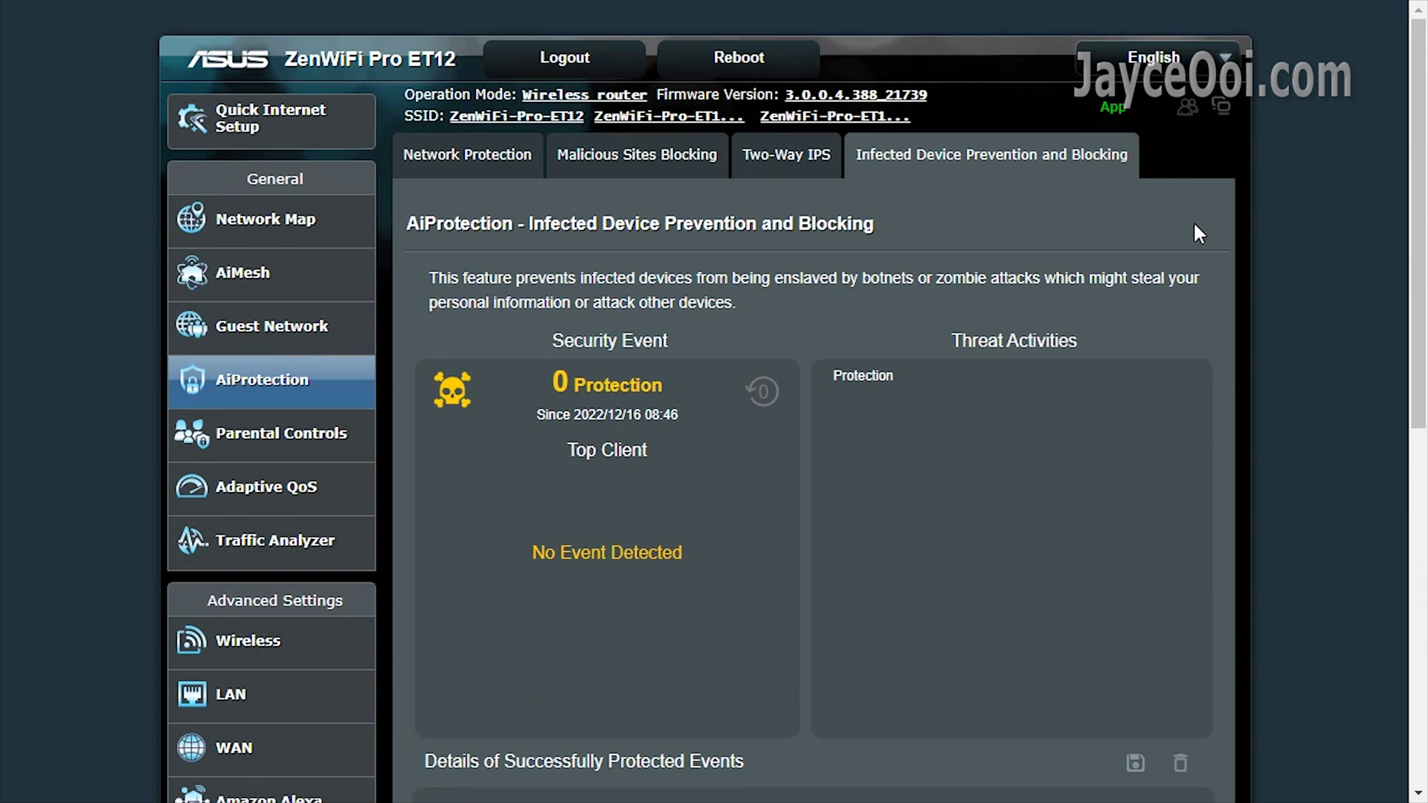
# Examine the Parental Controls settings for Web & Apps Filters and Time Scheduling
pyautogui.click(369, 448)
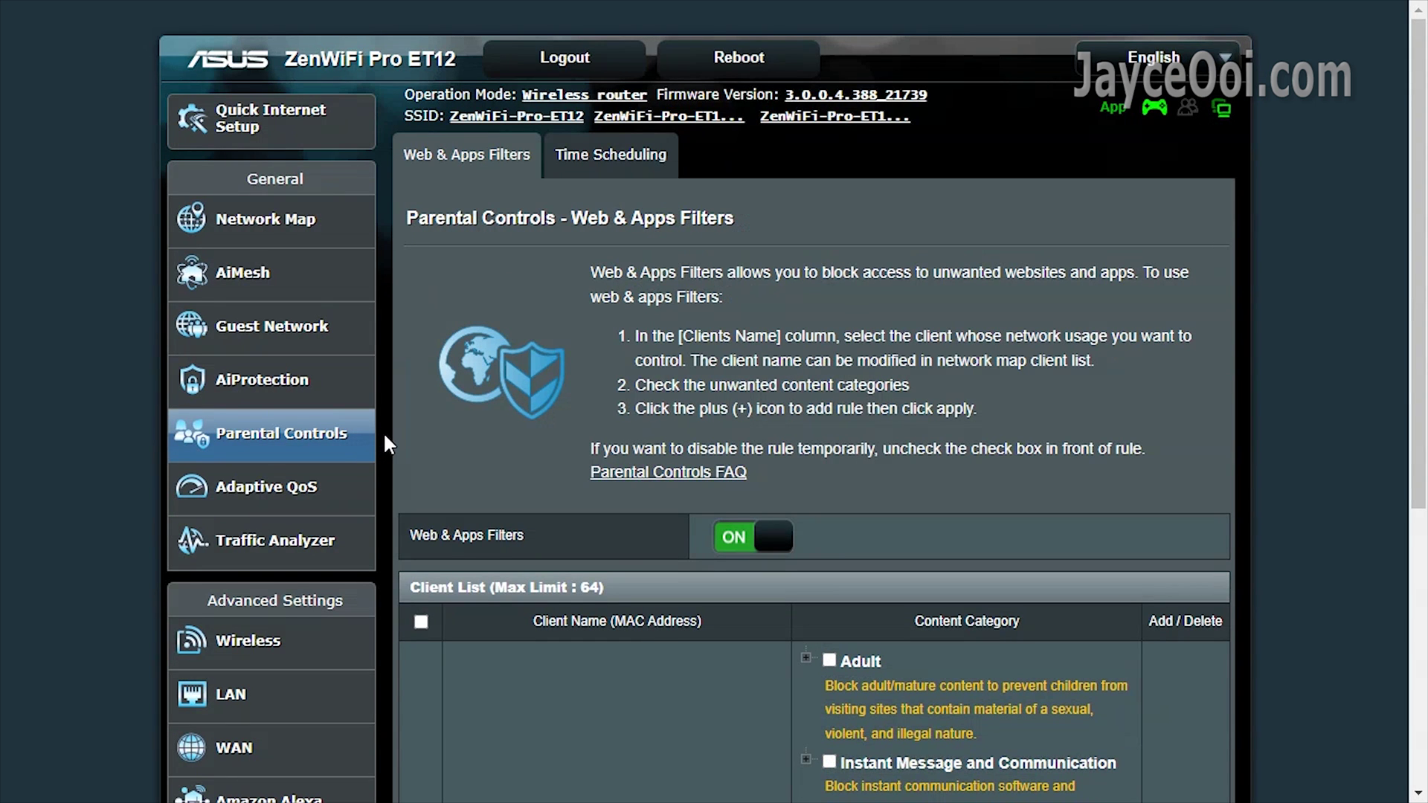
pyautogui.scroll(-6, 384, 436)
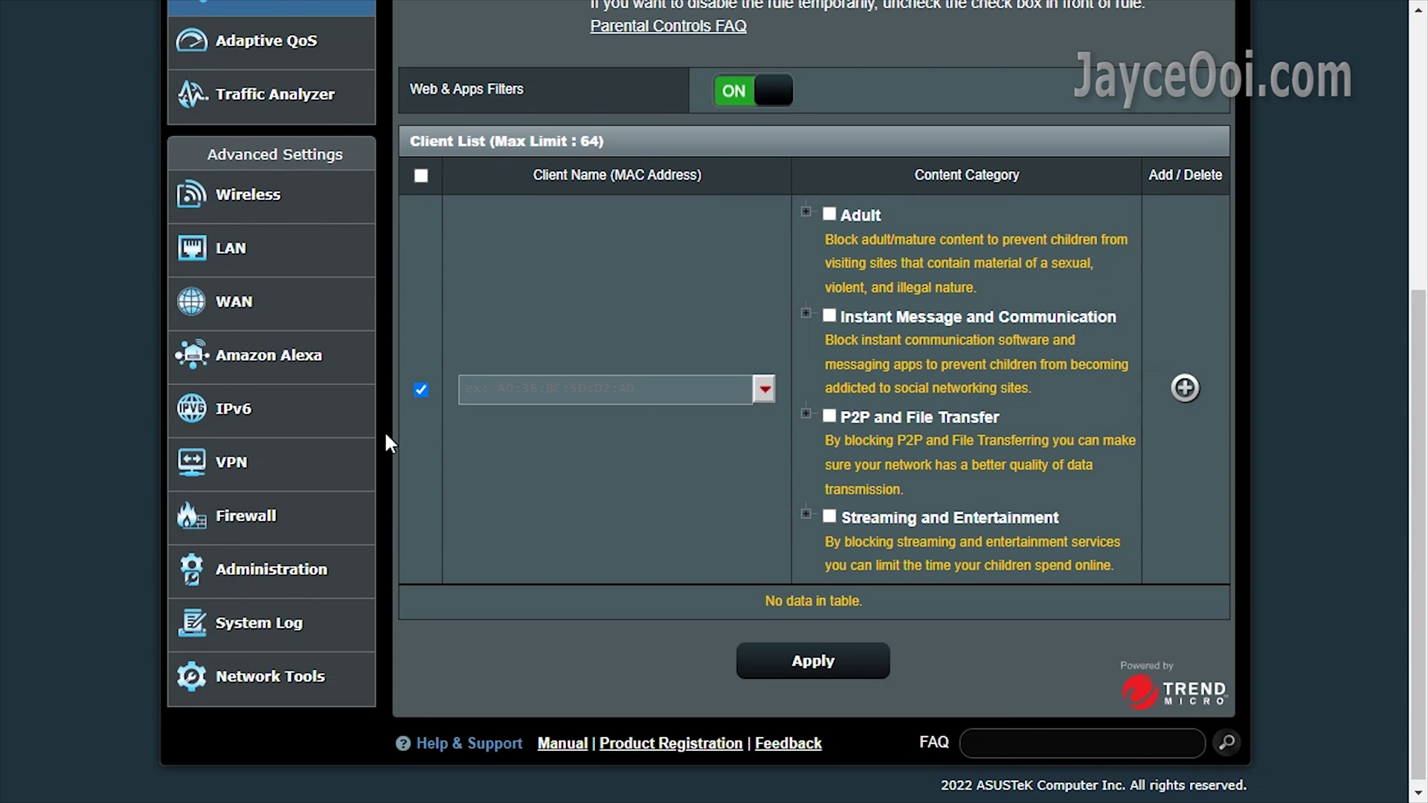
pyautogui.scroll(6, 385, 436)
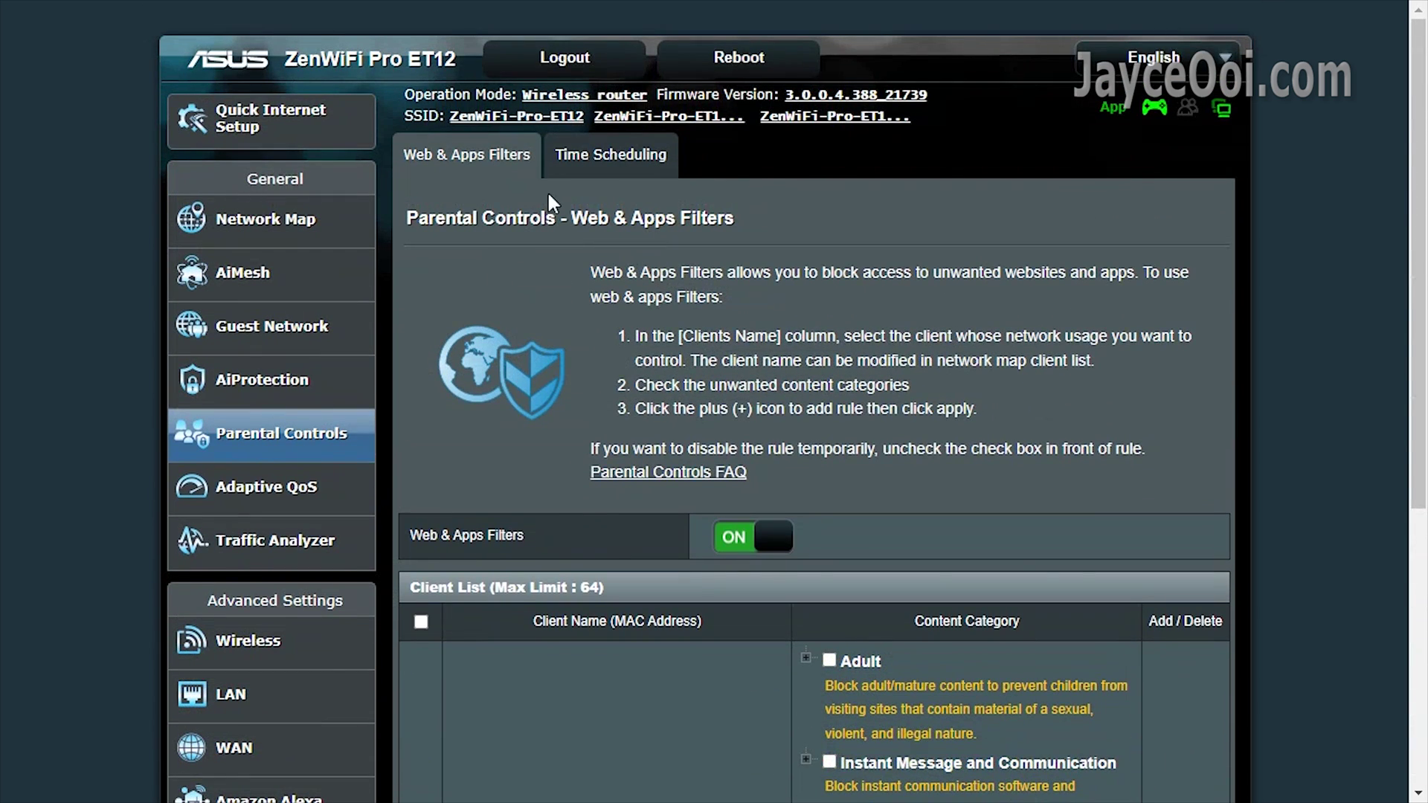
pyautogui.click(591, 158)
pyautogui.scroll(-1, 591, 172)
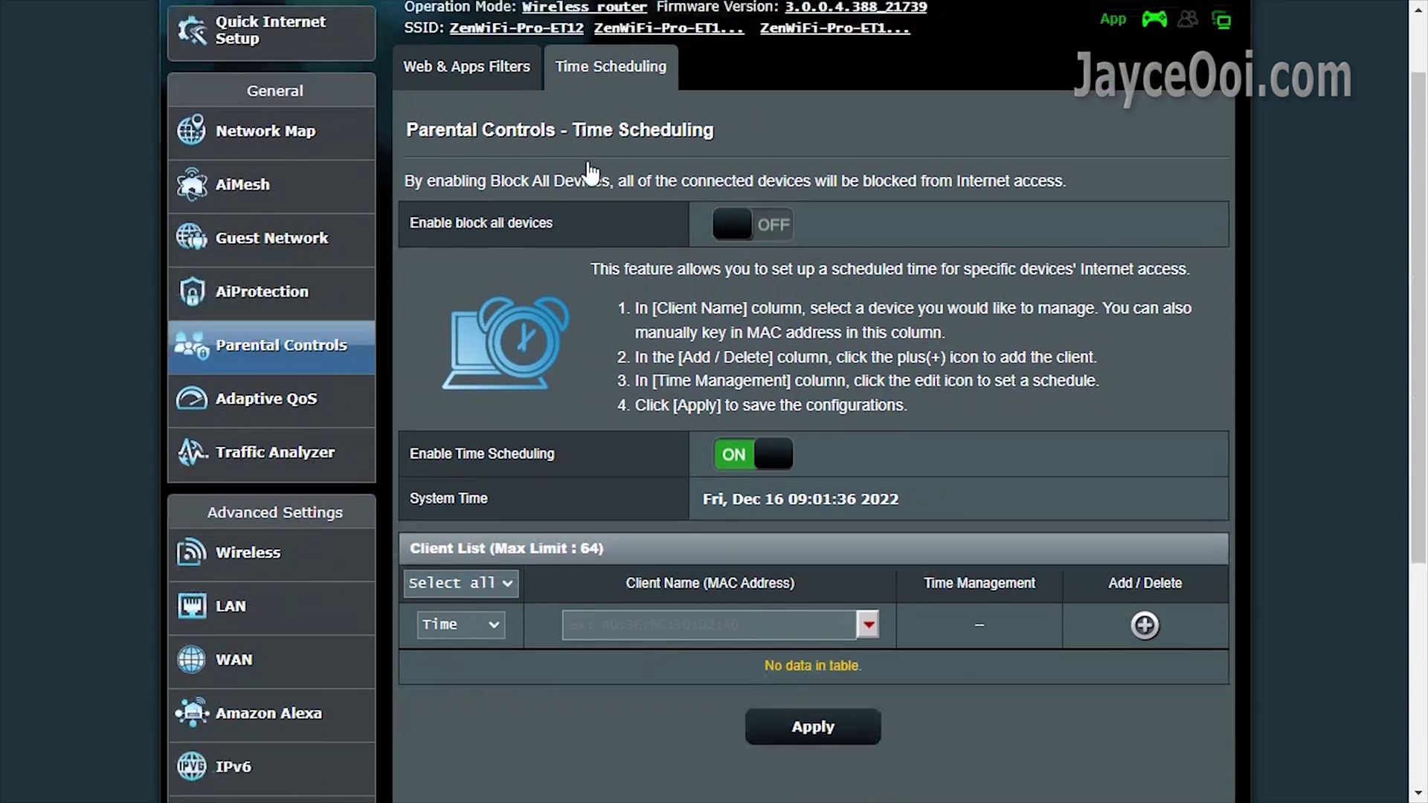
pyautogui.scroll(-2, 592, 173)
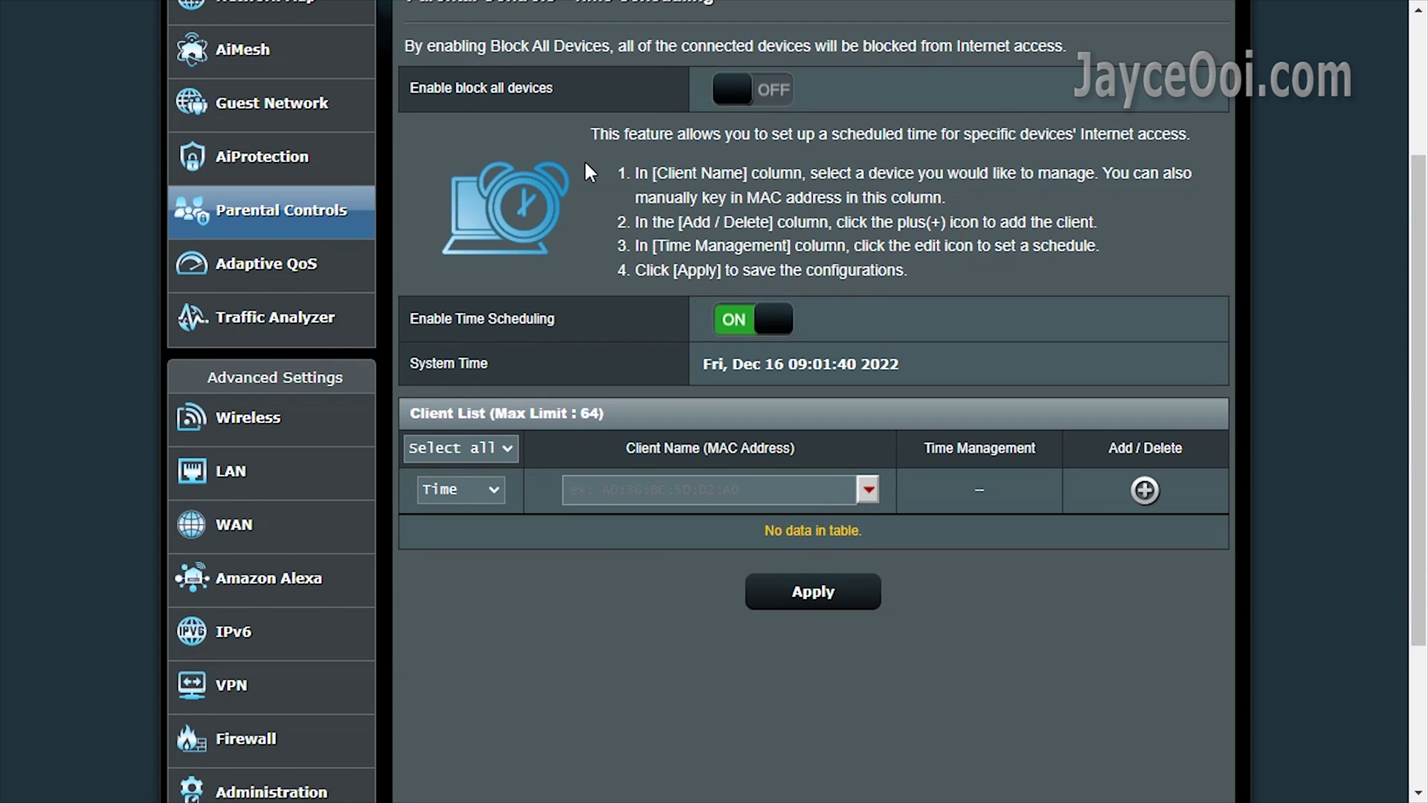
# Examine the Adaptive QoS bandwidth monitor, the QoS configuration modes, and the Internet Speed test page with its history
pyautogui.click(360, 280)
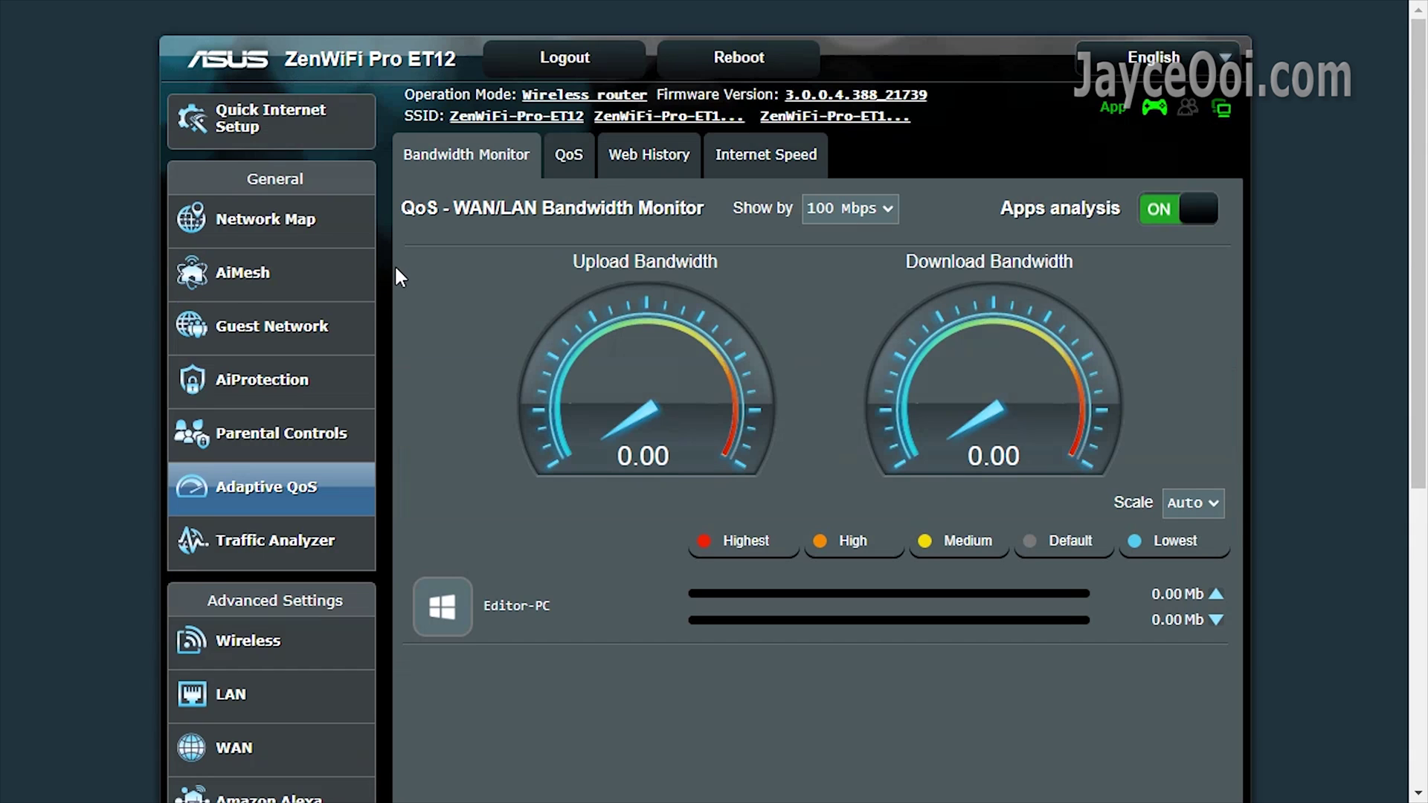
pyautogui.click(568, 174)
pyautogui.scroll(-3, 436, 252)
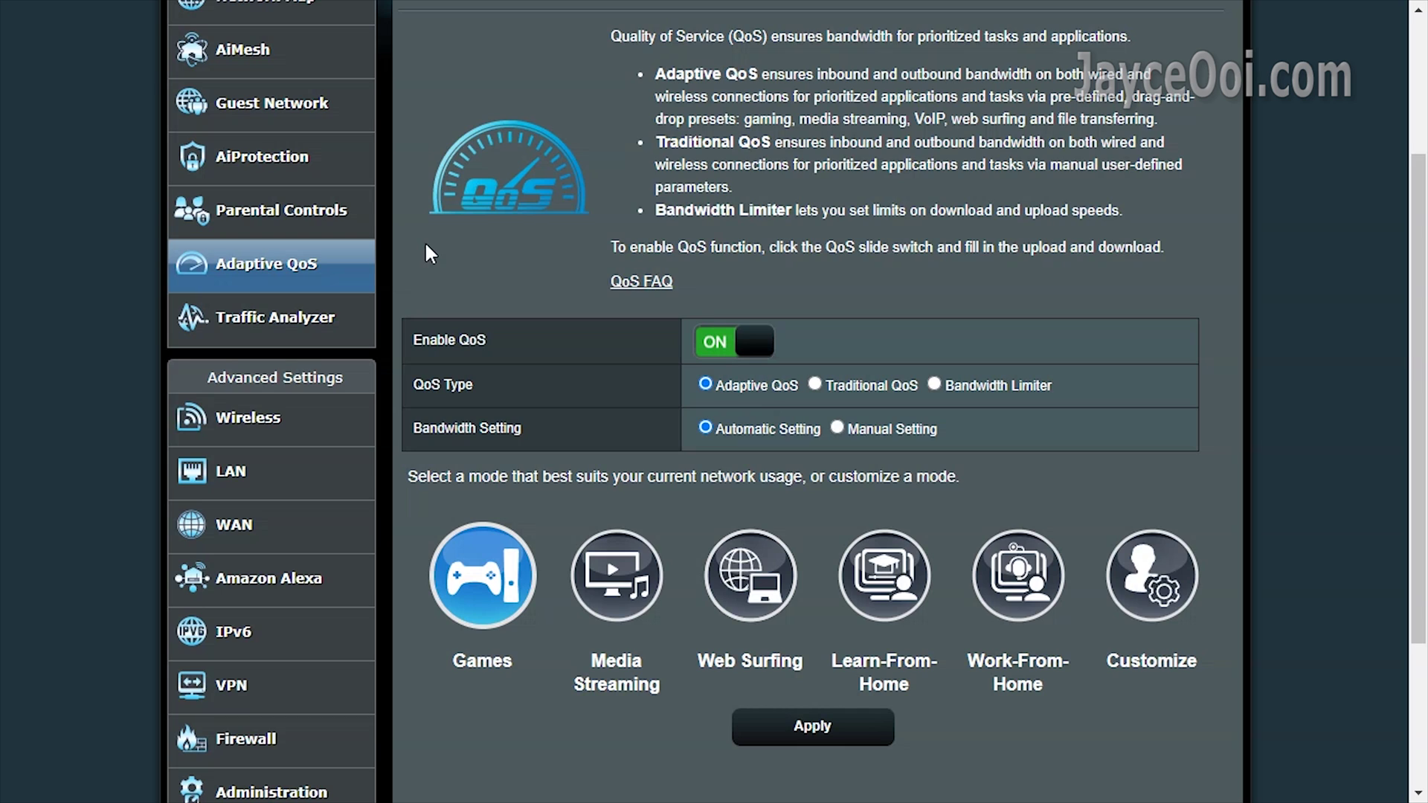
pyautogui.scroll(3, 427, 247)
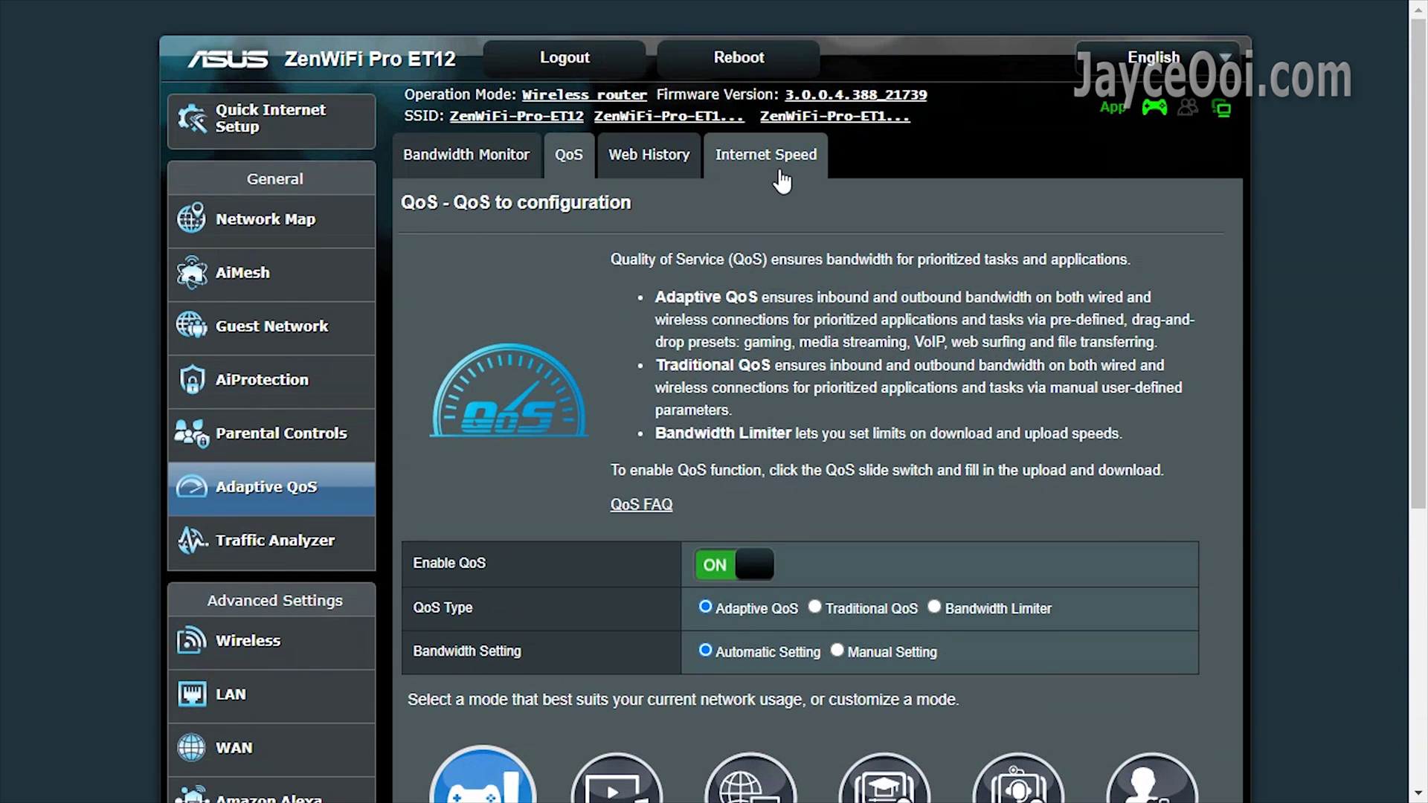
pyautogui.click(780, 173)
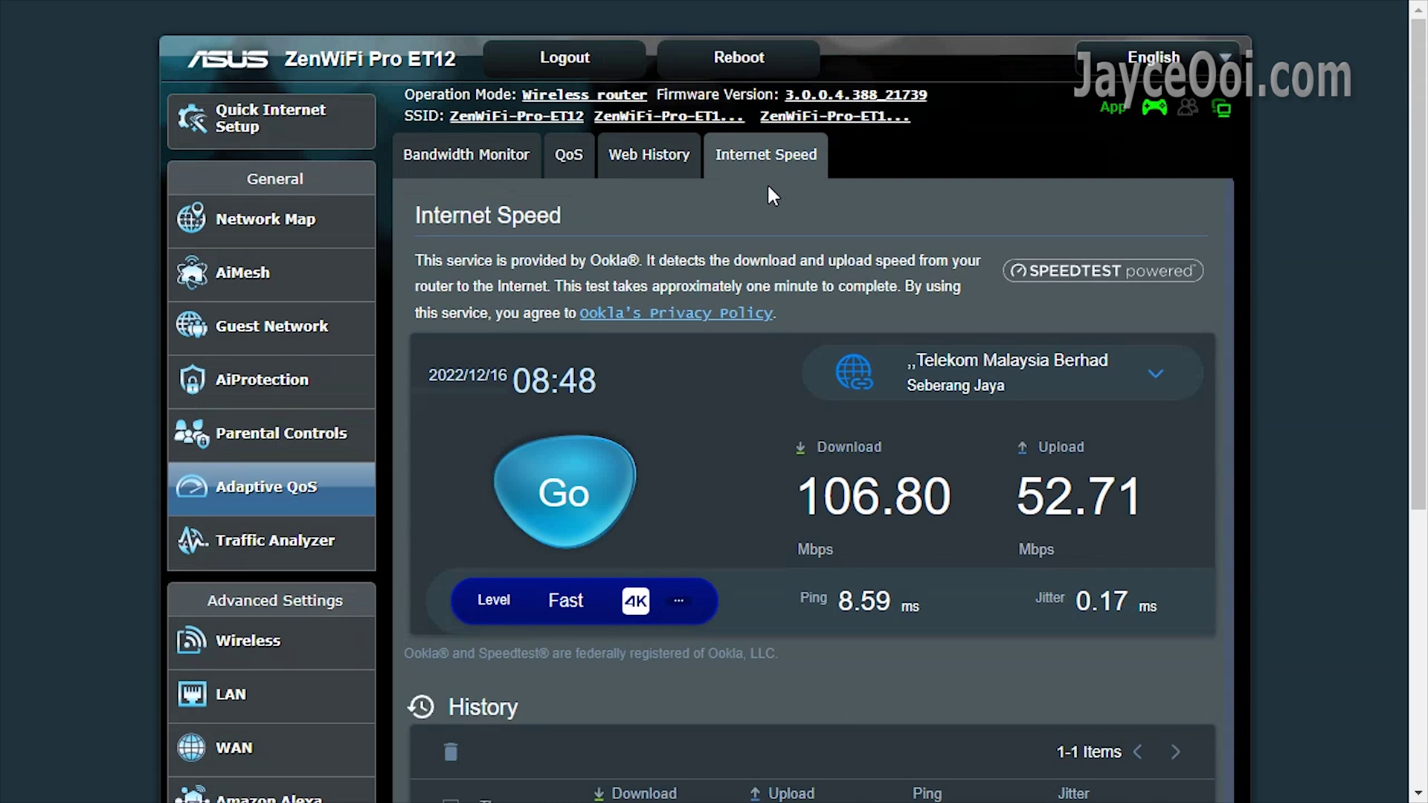
pyautogui.scroll(-1, 768, 186)
pyautogui.scroll(-2, 767, 201)
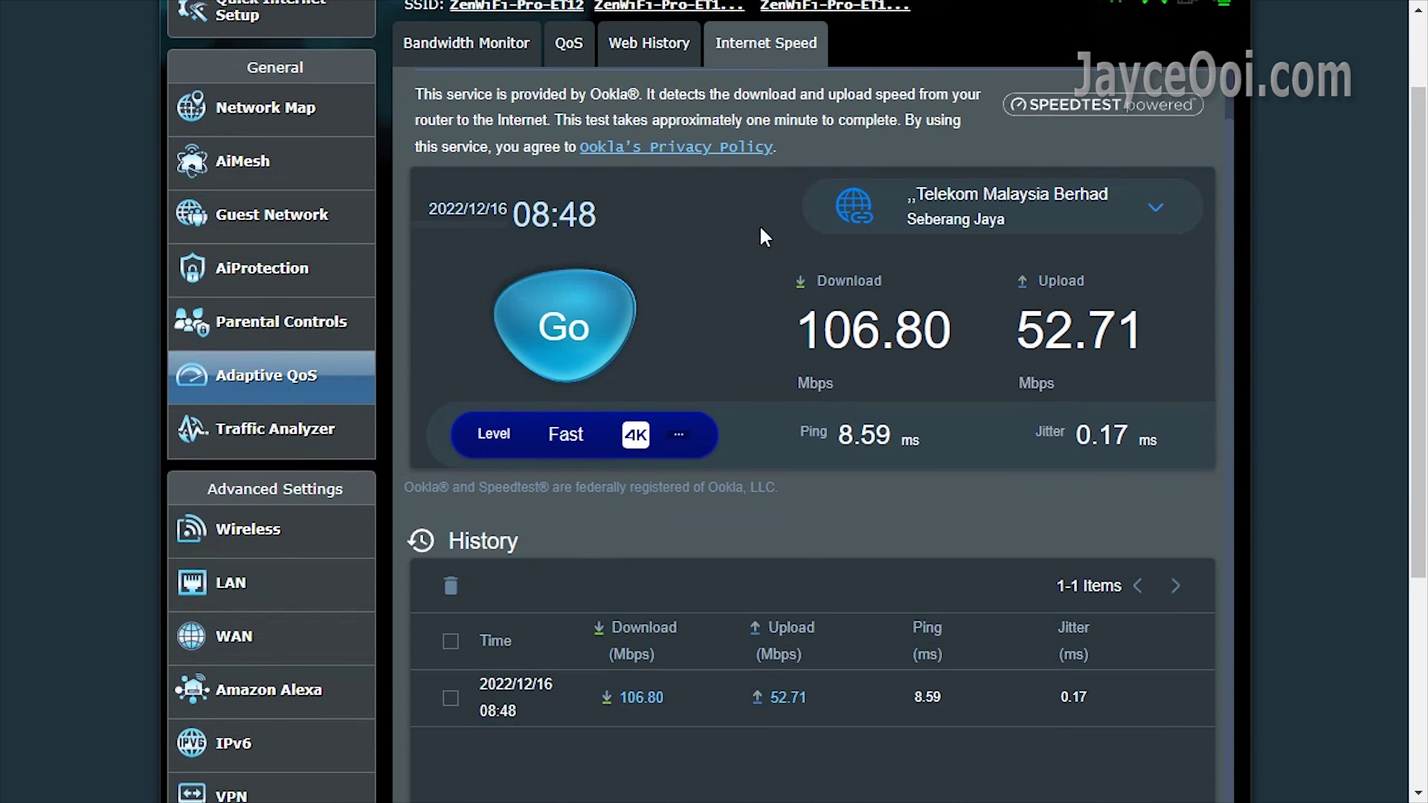
# View the Traffic Analyzer statistics by device and the real-time Traffic Monitor graph for the WAN connection
pyautogui.click(359, 443)
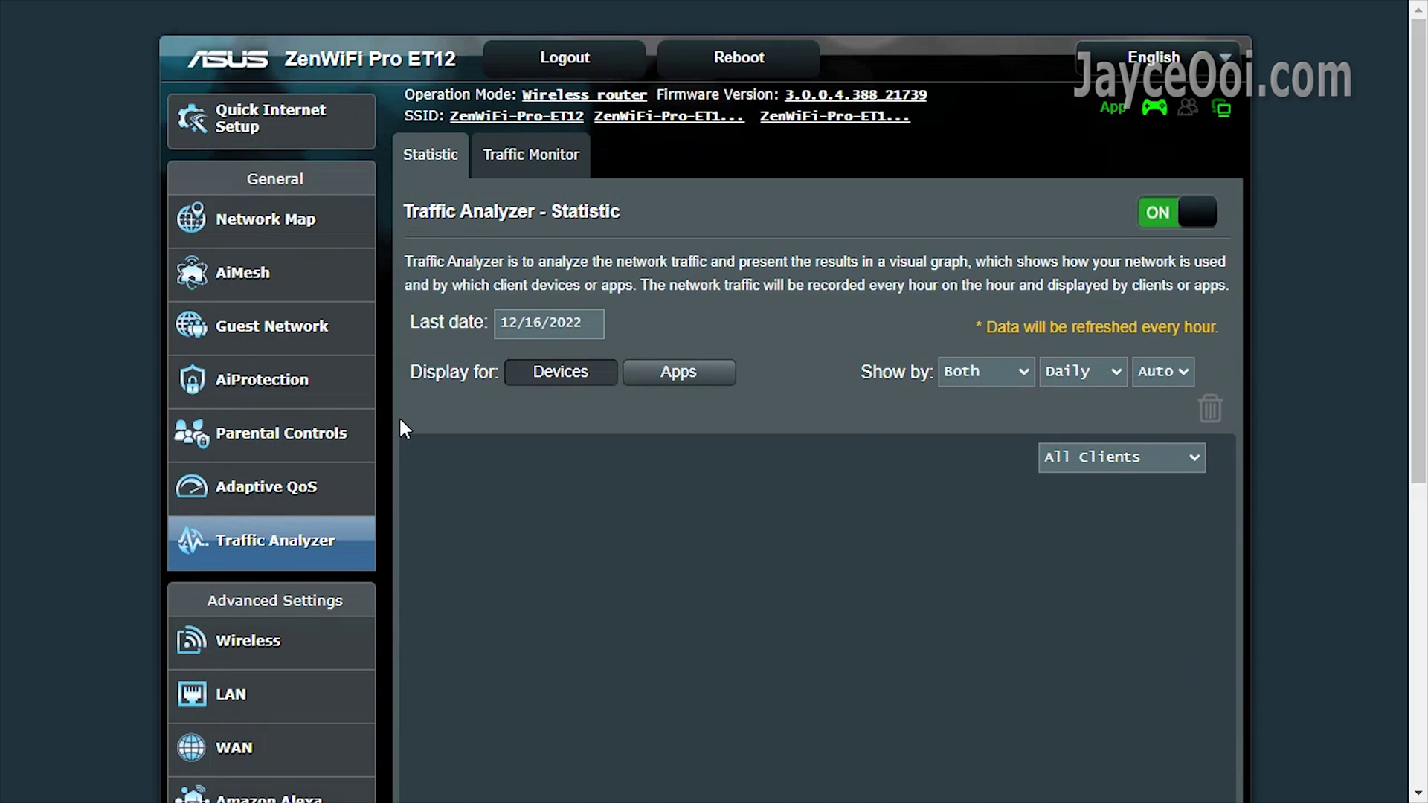
pyautogui.scroll(-10, 402, 420)
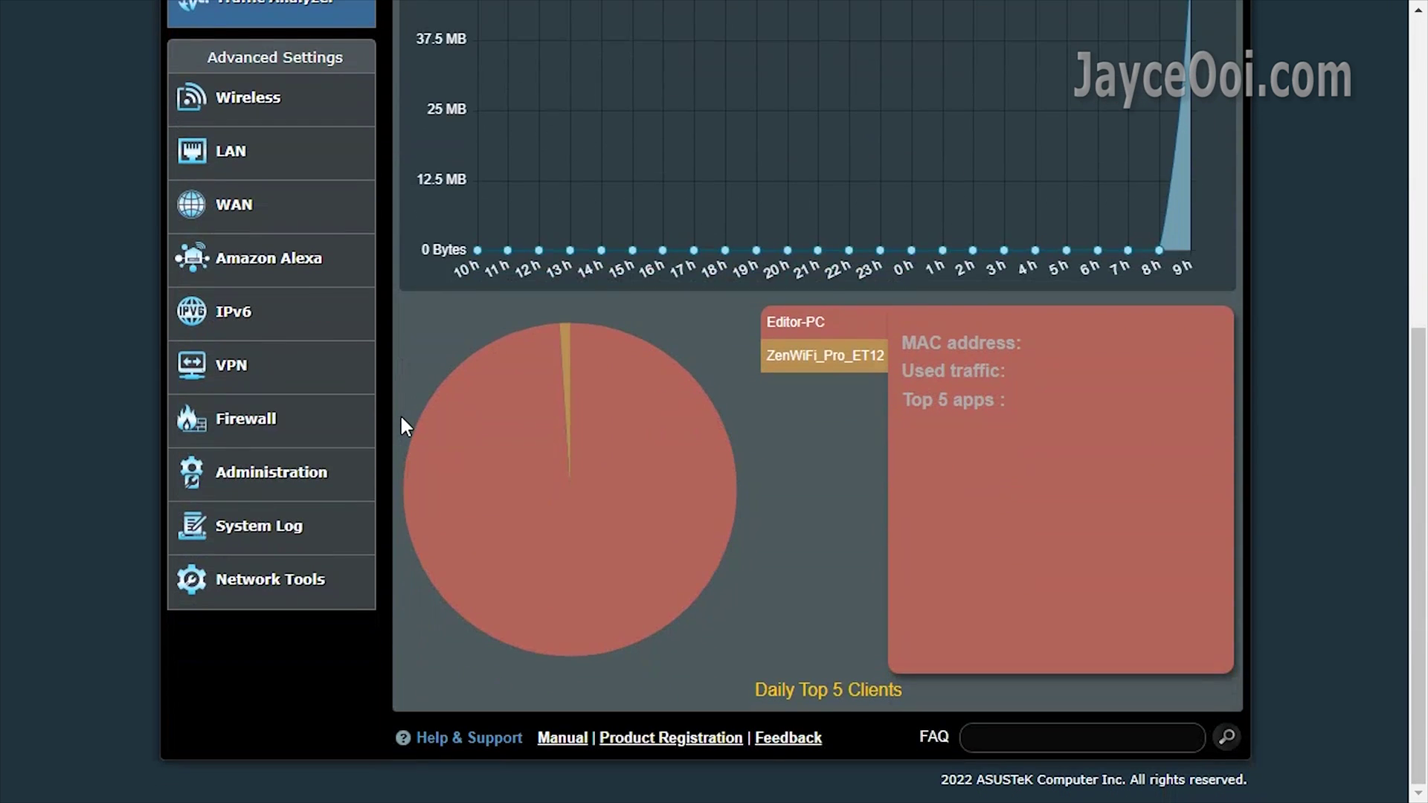
pyautogui.scroll(10, 400, 414)
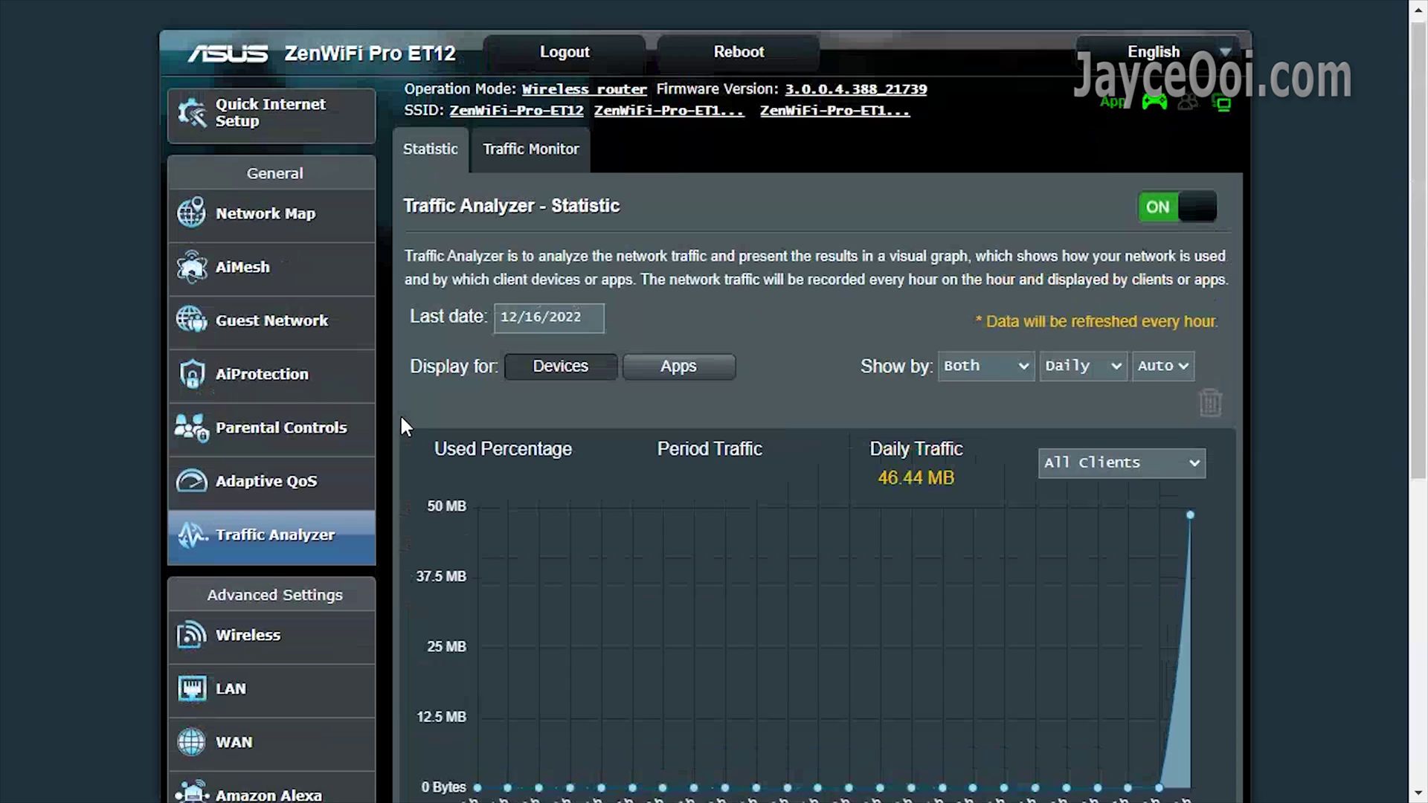
pyautogui.click(516, 182)
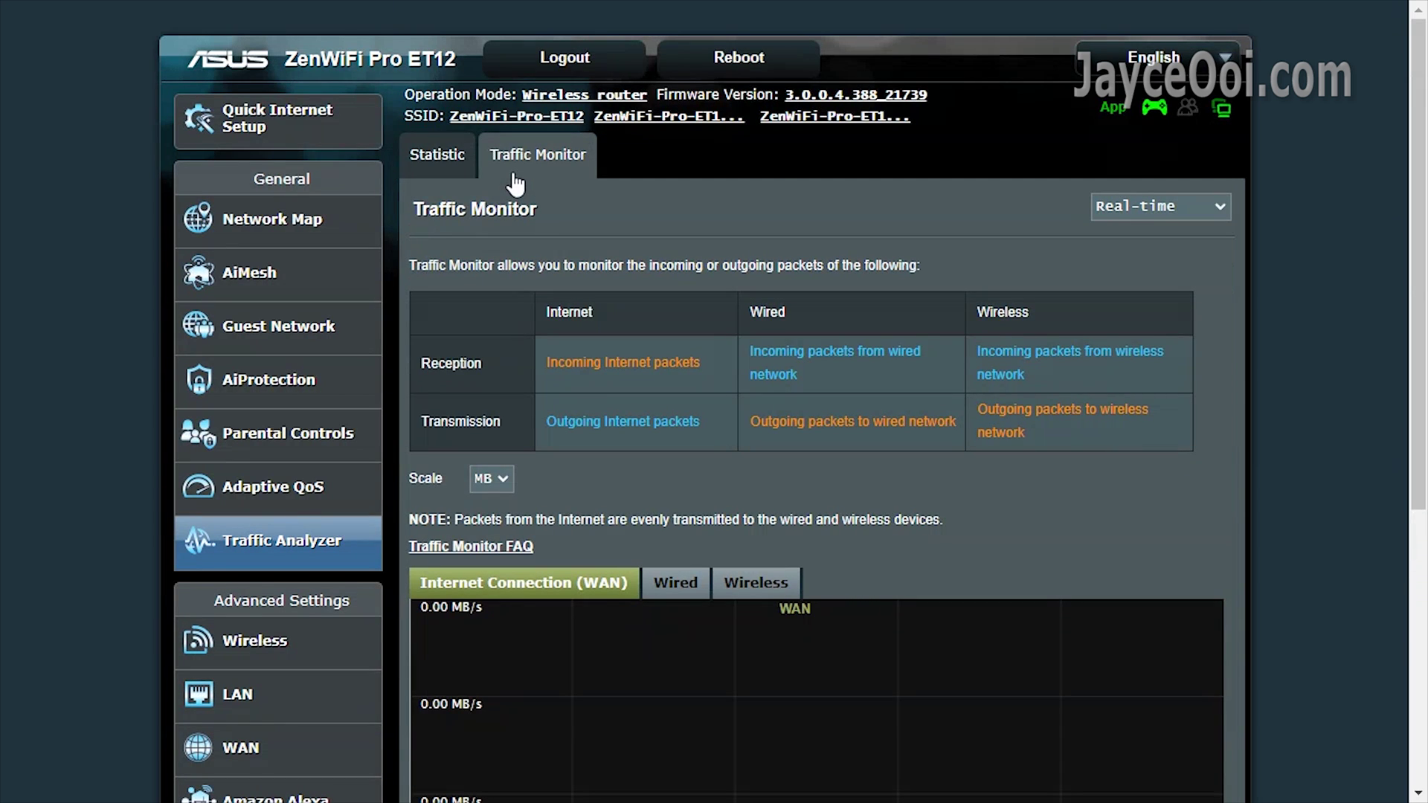
pyautogui.scroll(-6, 513, 207)
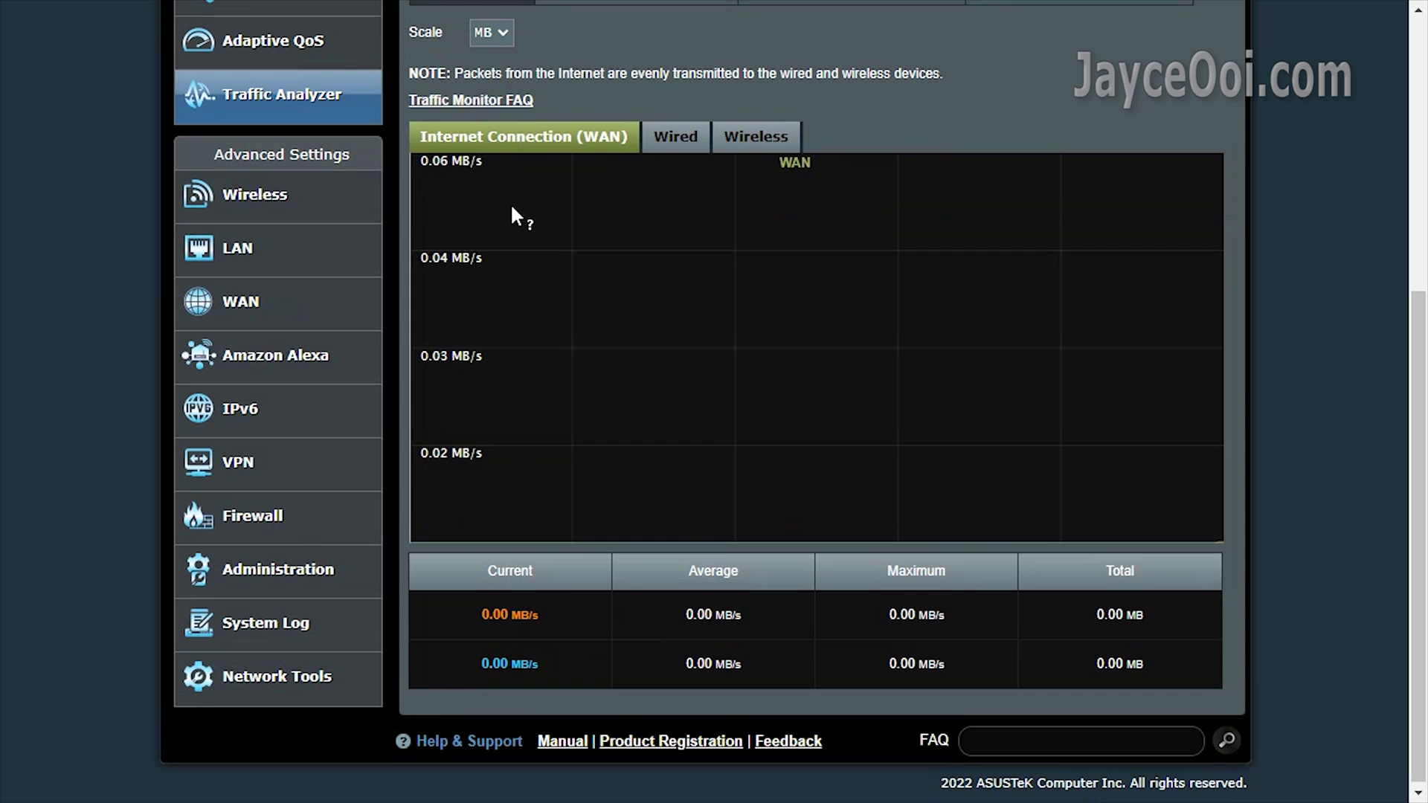
pyautogui.moveTo(502, 213)
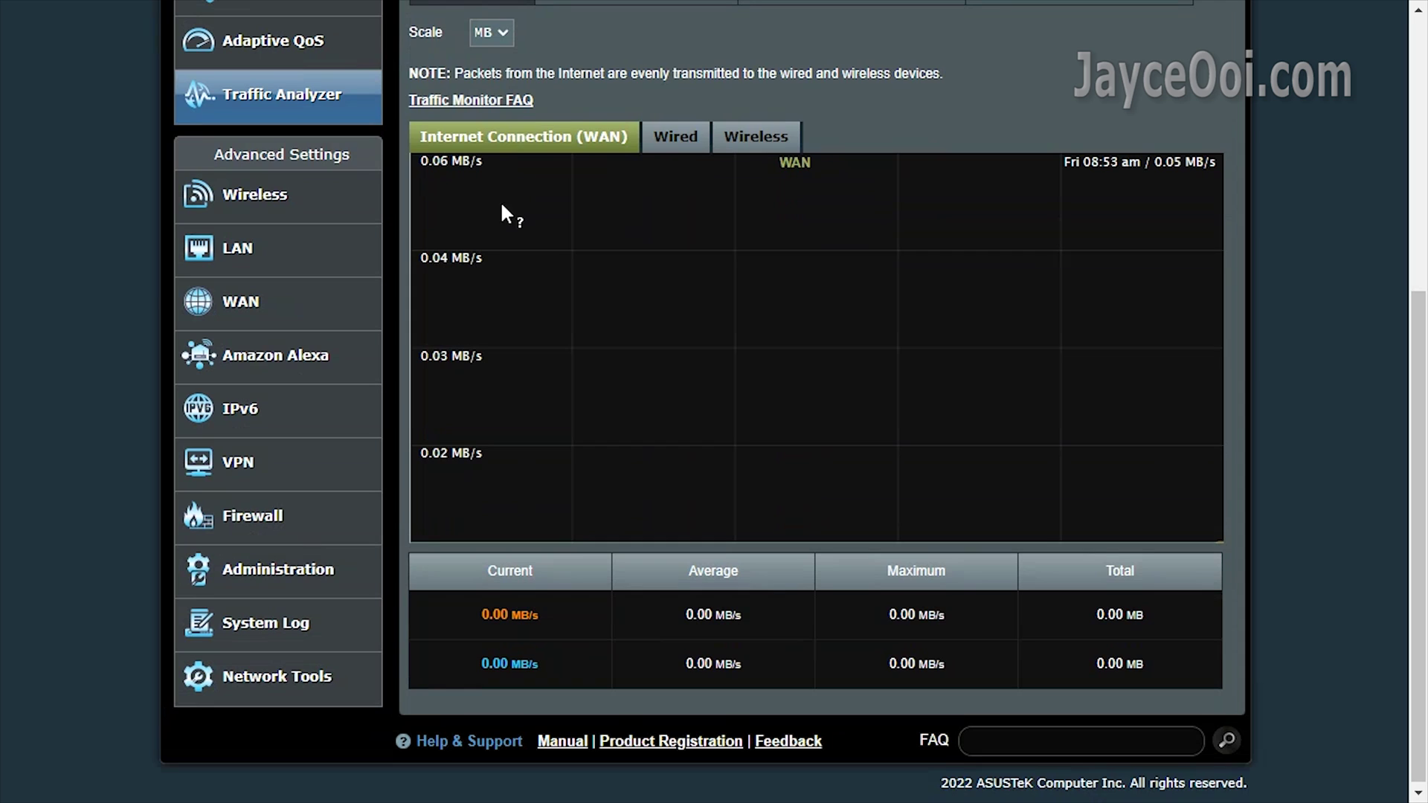
# Examine the LAN IPTV settings, browsing the available ISP profiles and IPTV STB port choices without changing them
pyautogui.click(365, 253)
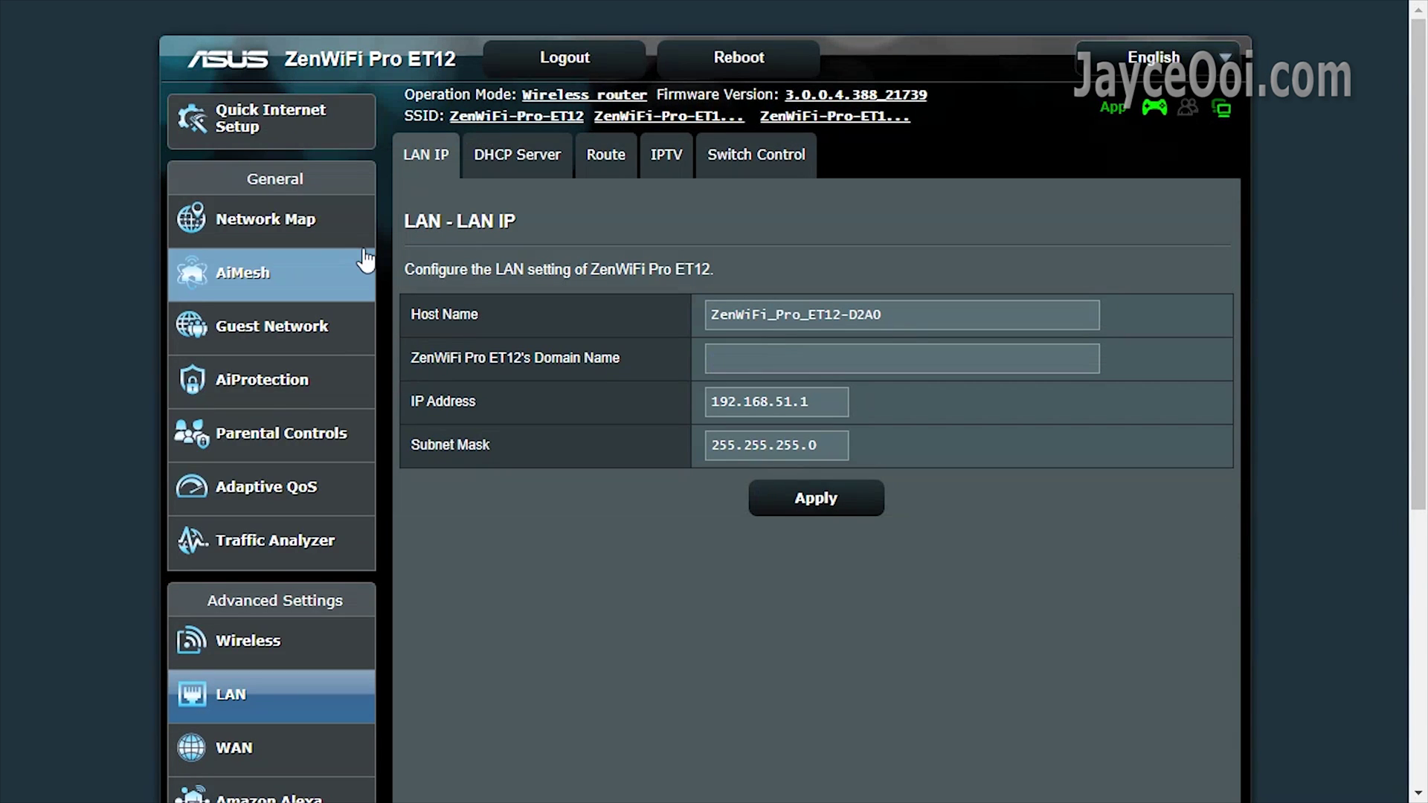
pyautogui.click(678, 171)
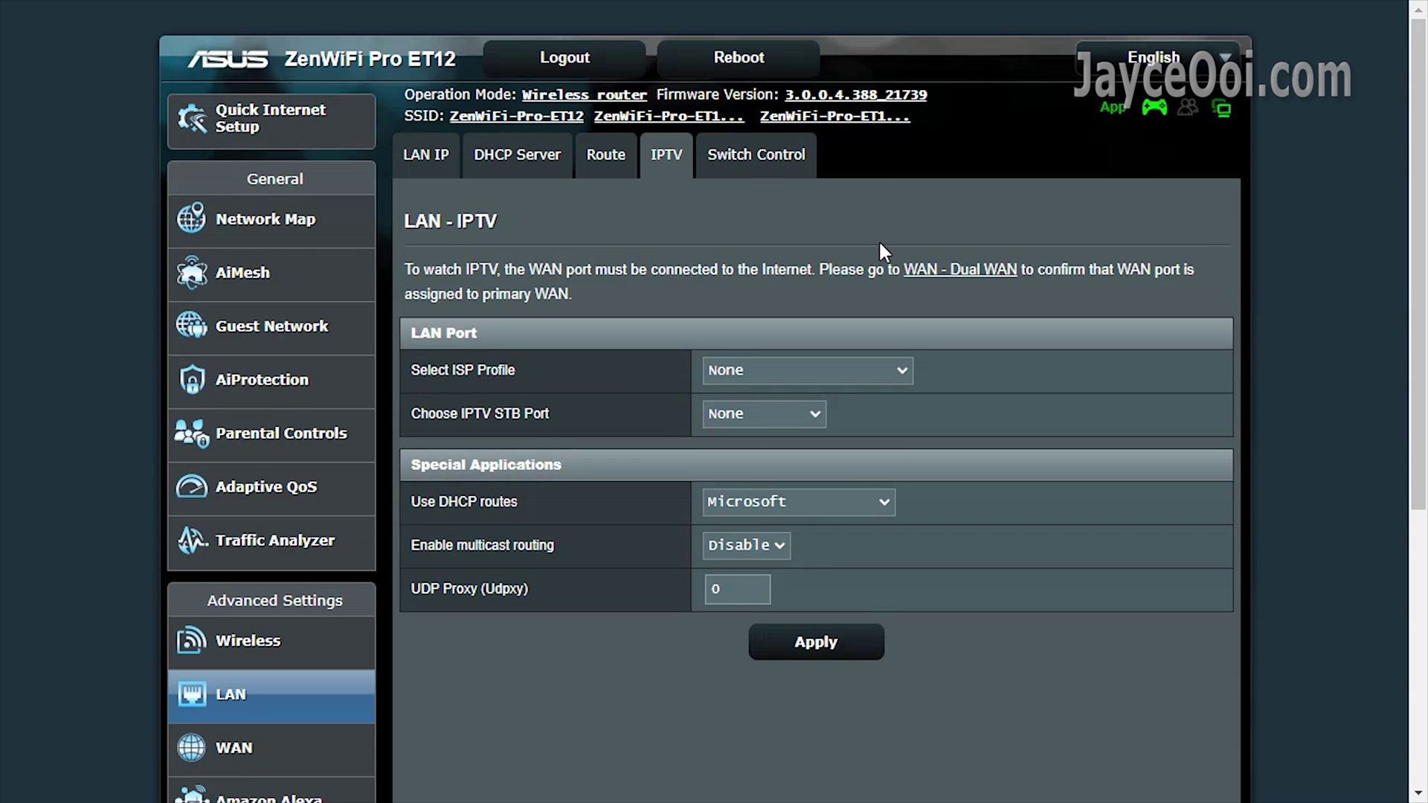
pyautogui.click(903, 370)
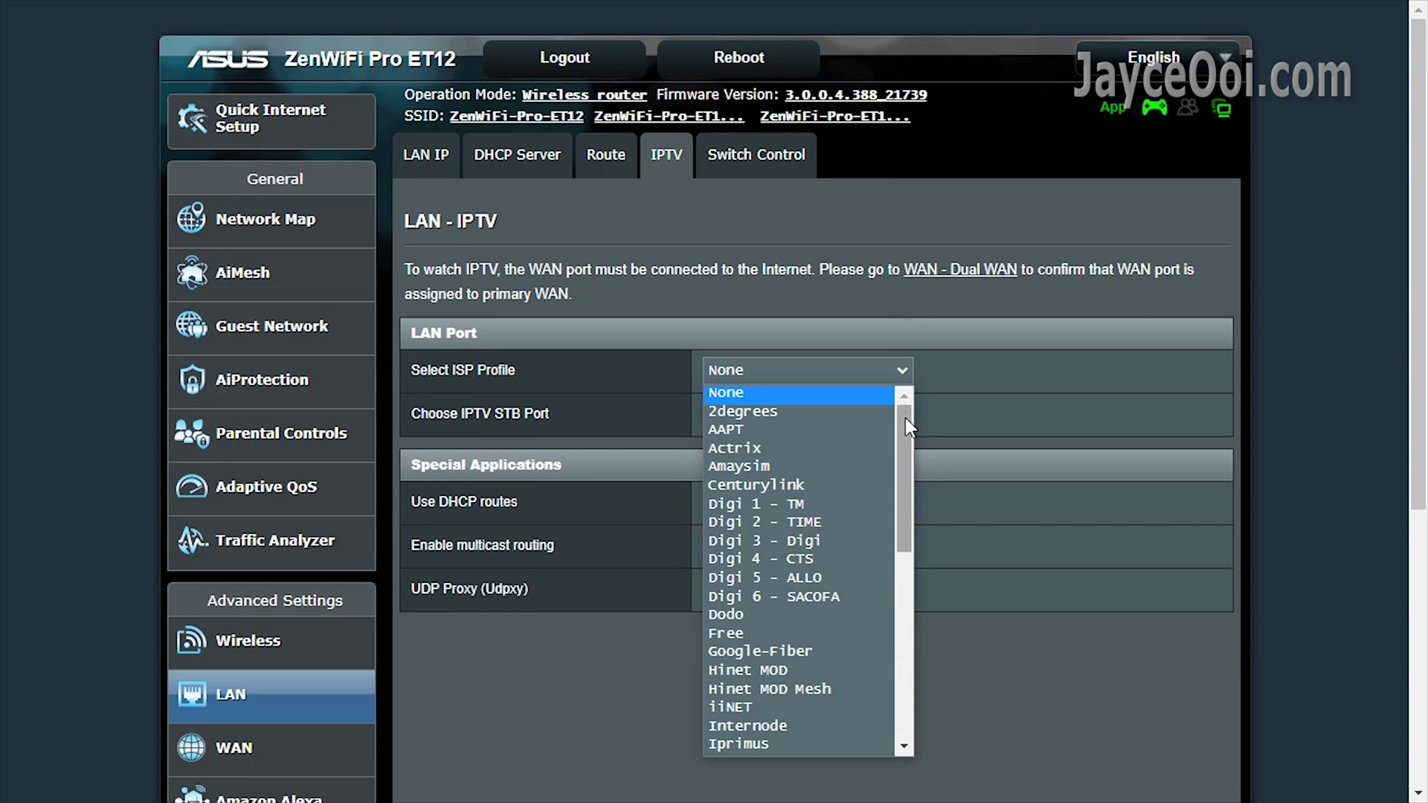
pyautogui.moveTo(907, 422); pyautogui.dragTo(916, 621)
pyautogui.click(955, 614)
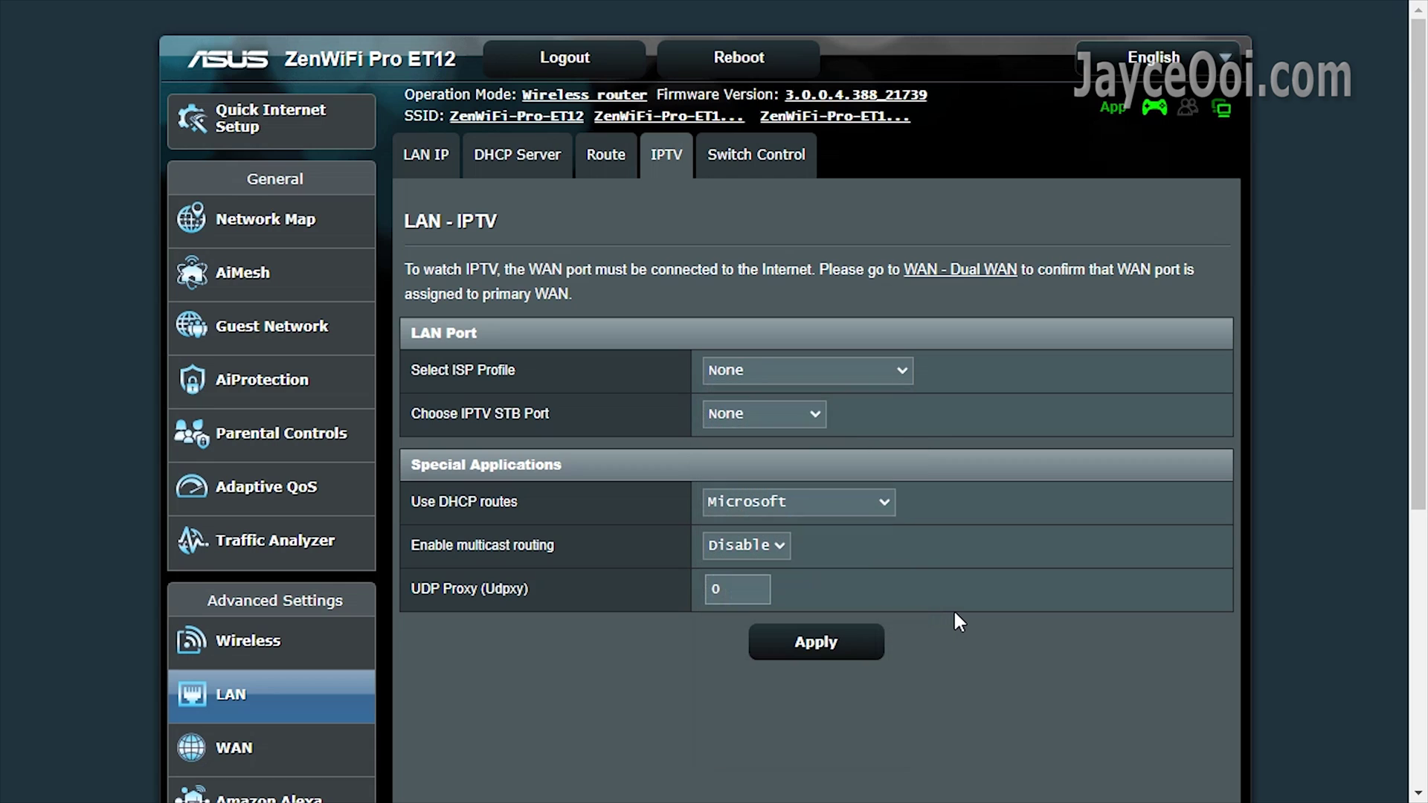
pyautogui.click(813, 418)
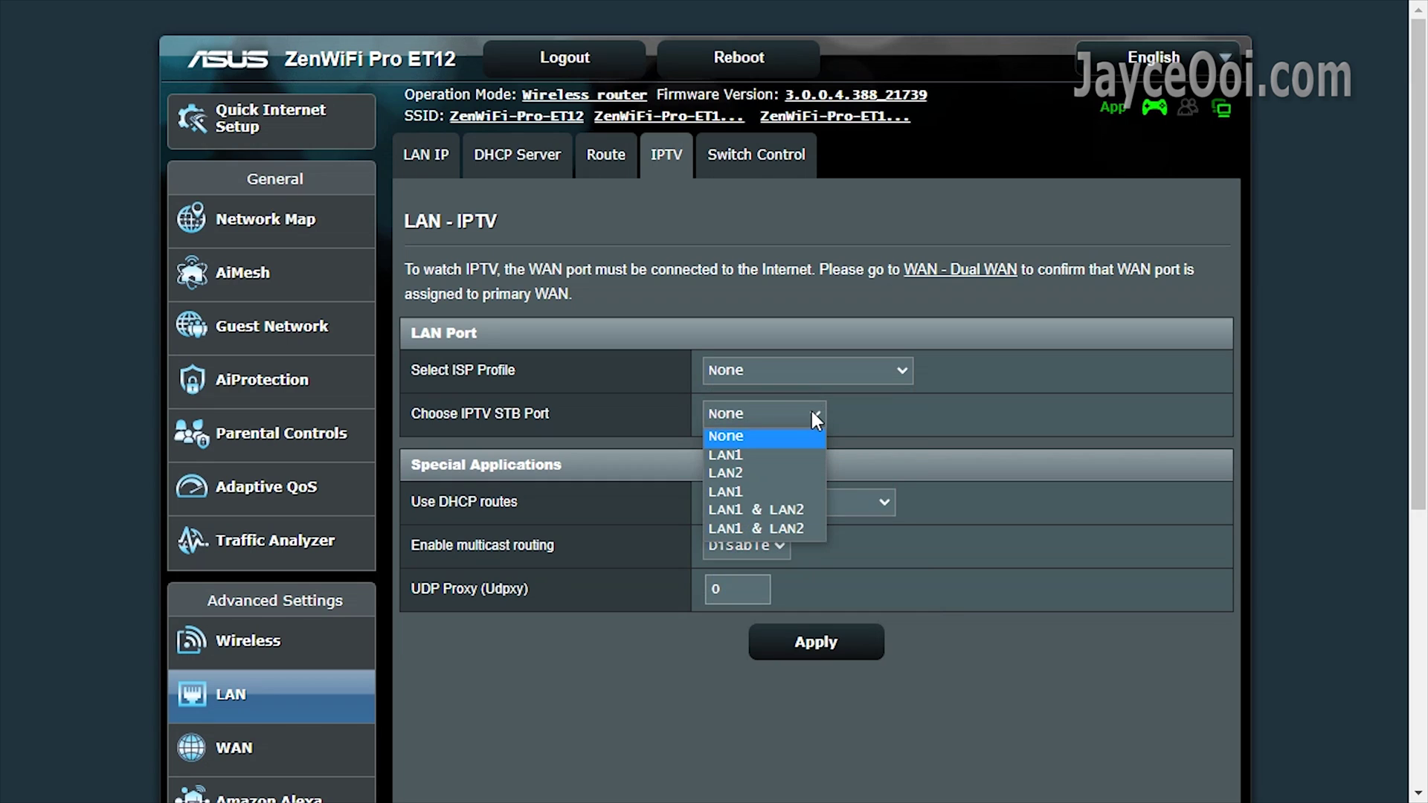
pyautogui.click(862, 410)
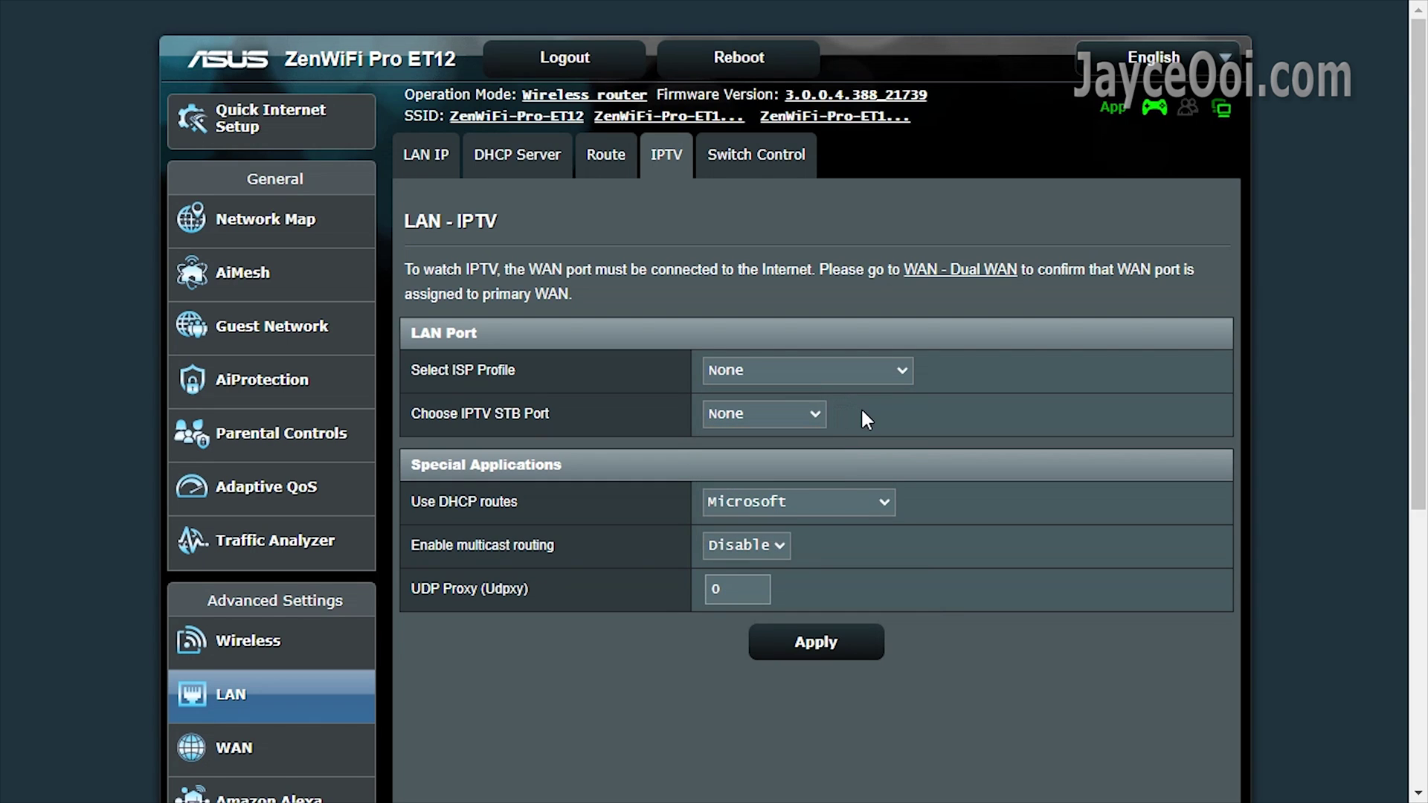
# Switch on Dual WAN in the WAN settings and view the secondary WAN port and Dual WAN mode choices without applying
pyautogui.click(342, 759)
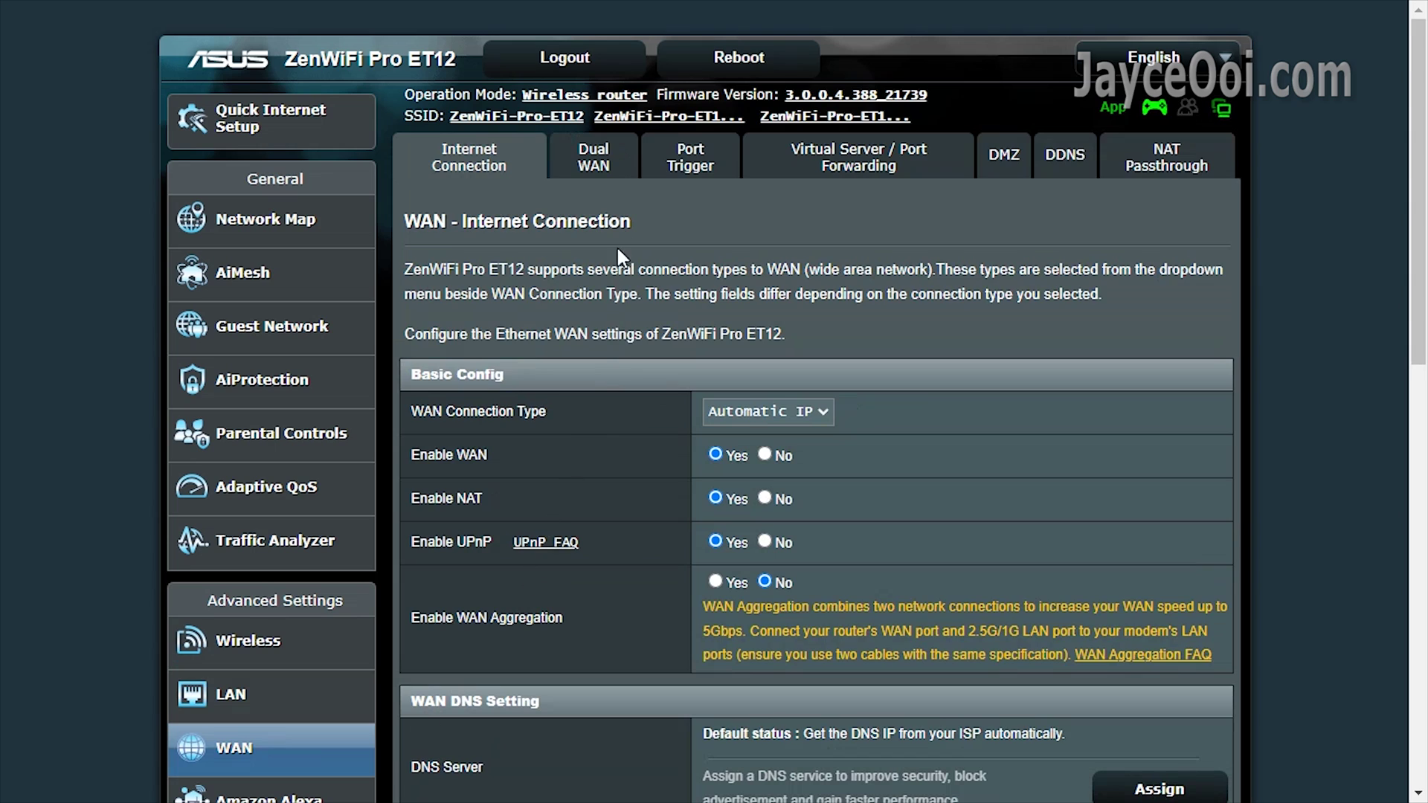
pyautogui.click(620, 166)
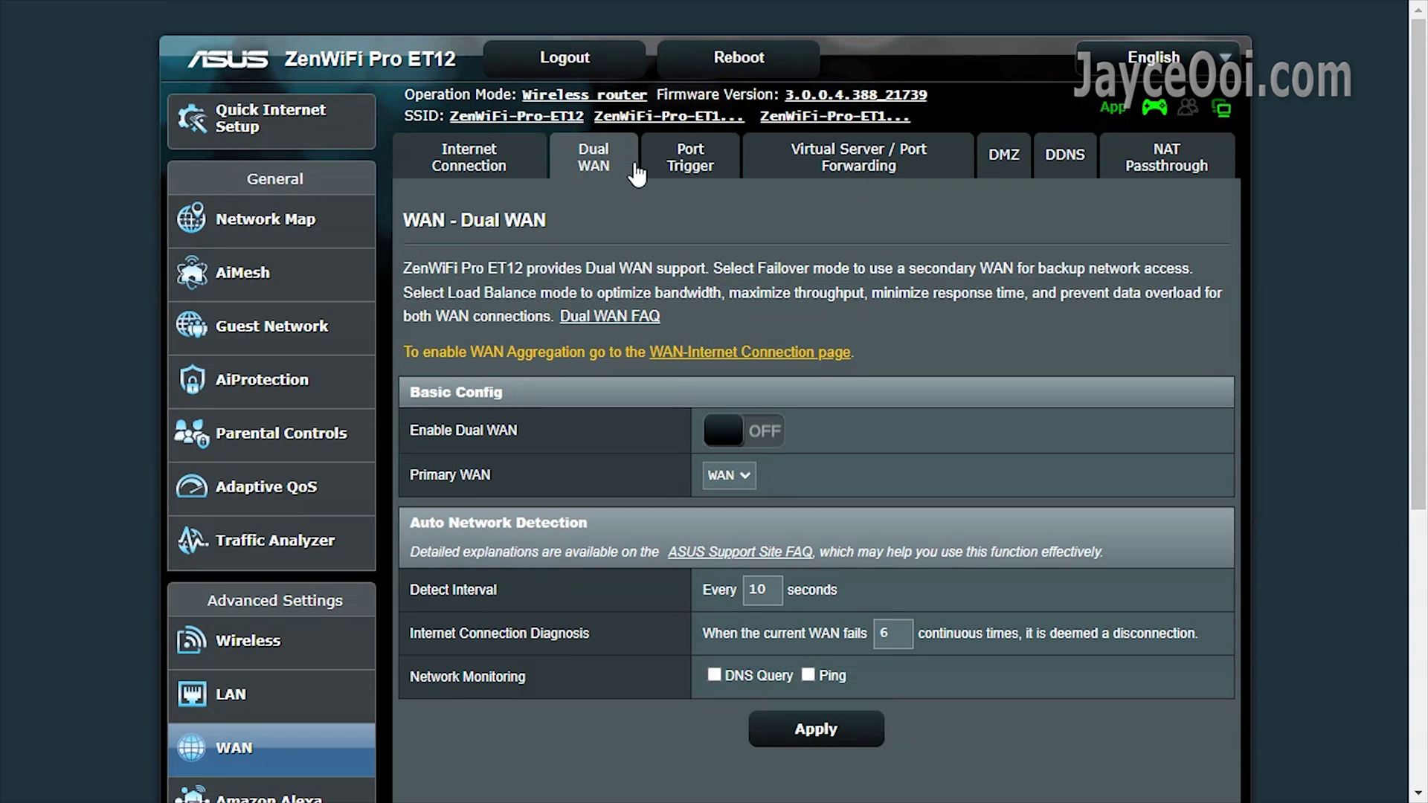
pyautogui.click(771, 439)
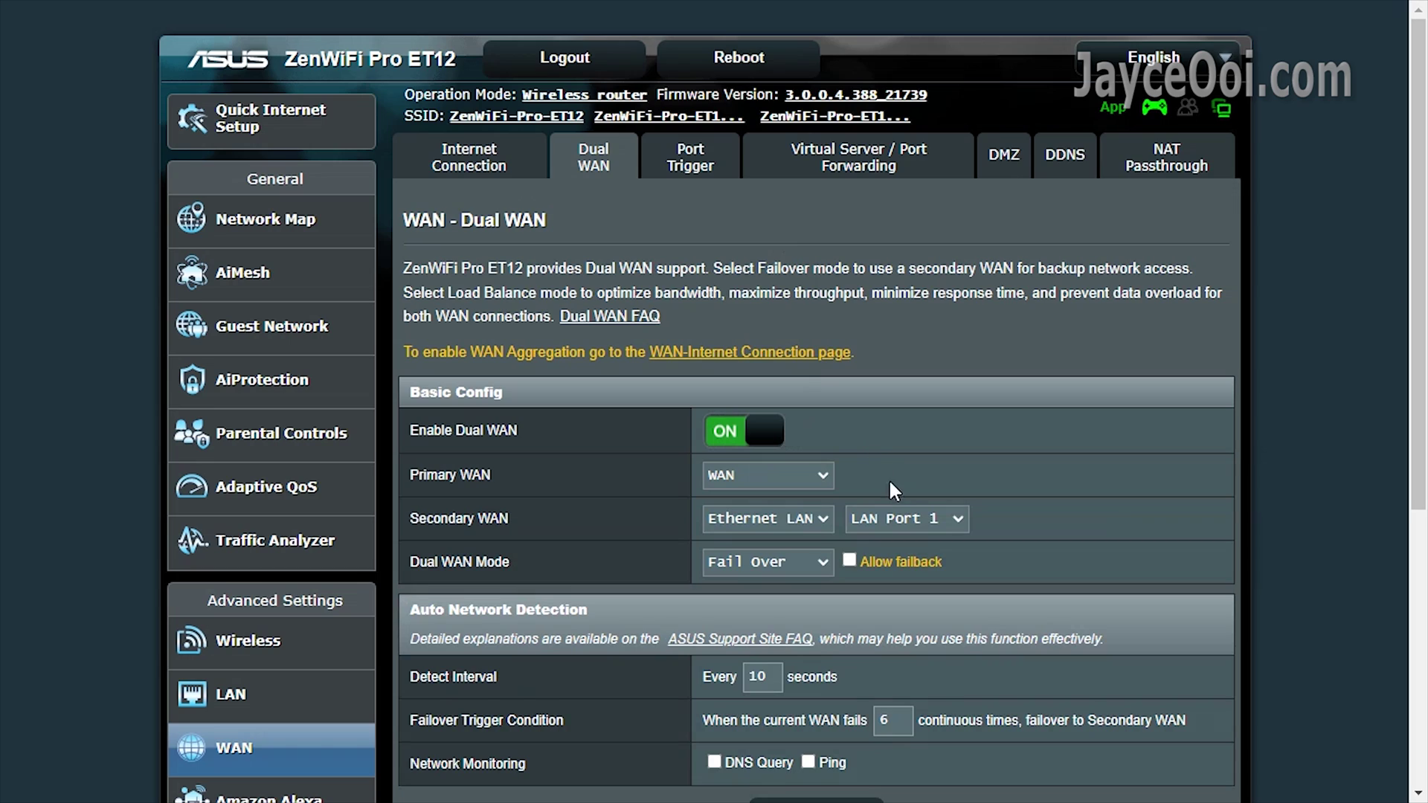
pyautogui.click(960, 521)
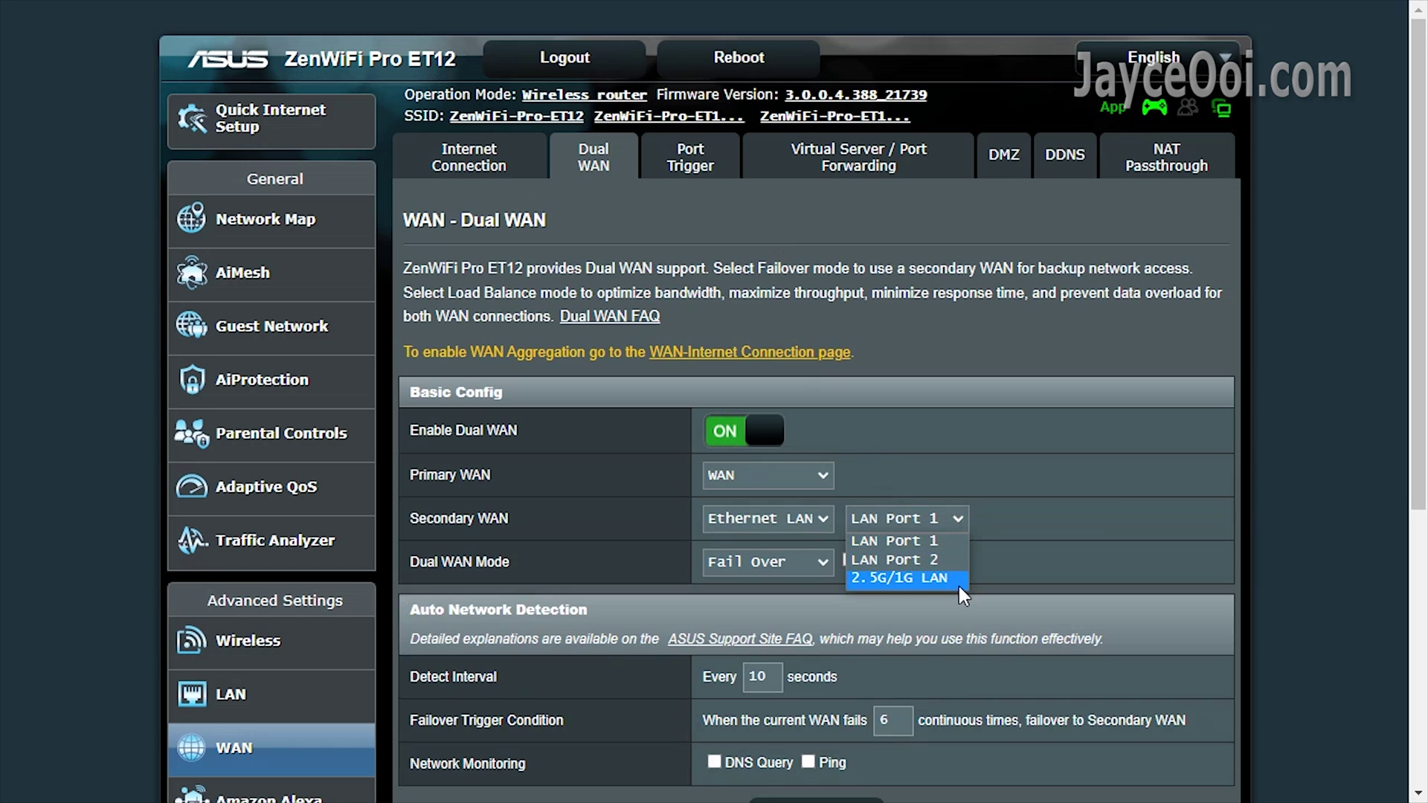
pyautogui.click(988, 541)
pyautogui.click(822, 566)
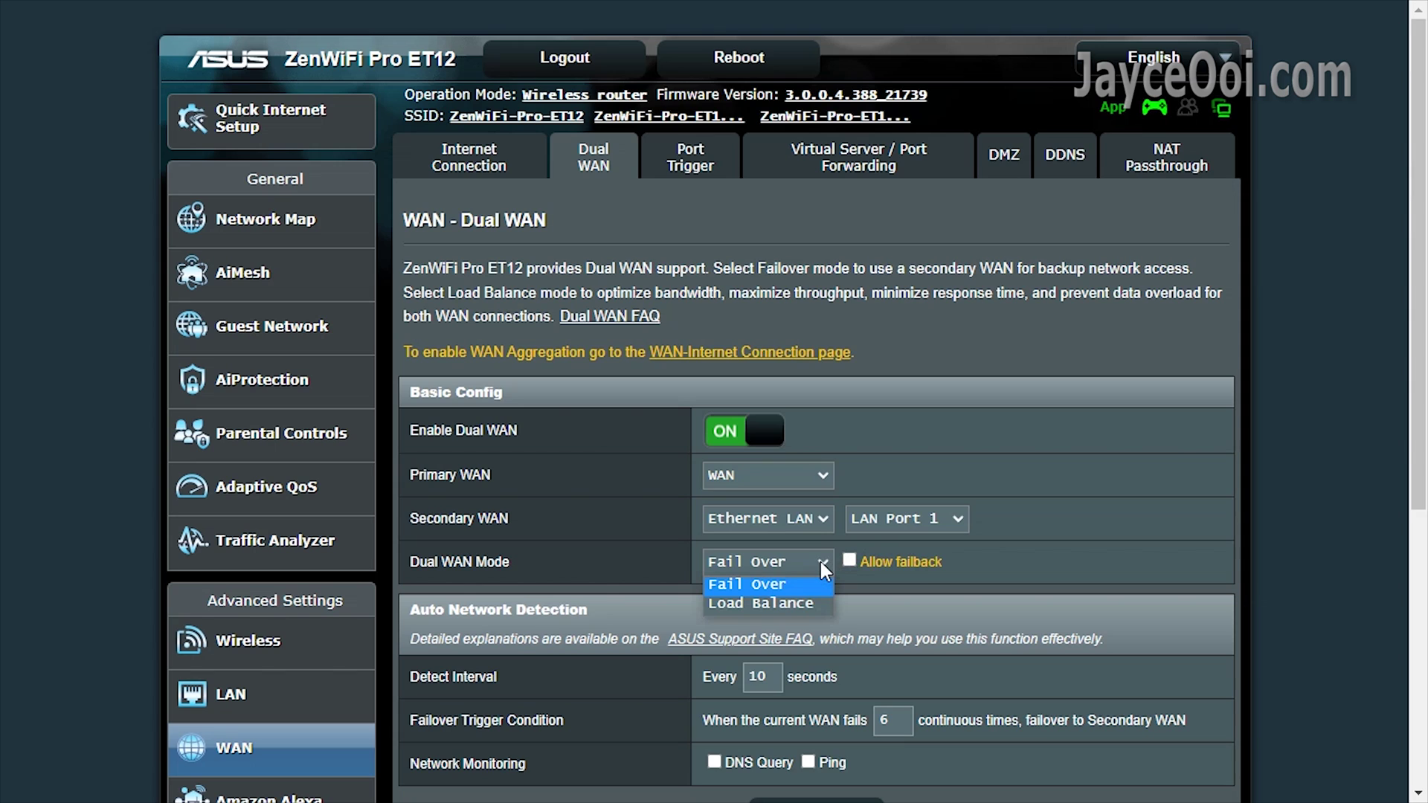
pyautogui.click(997, 552)
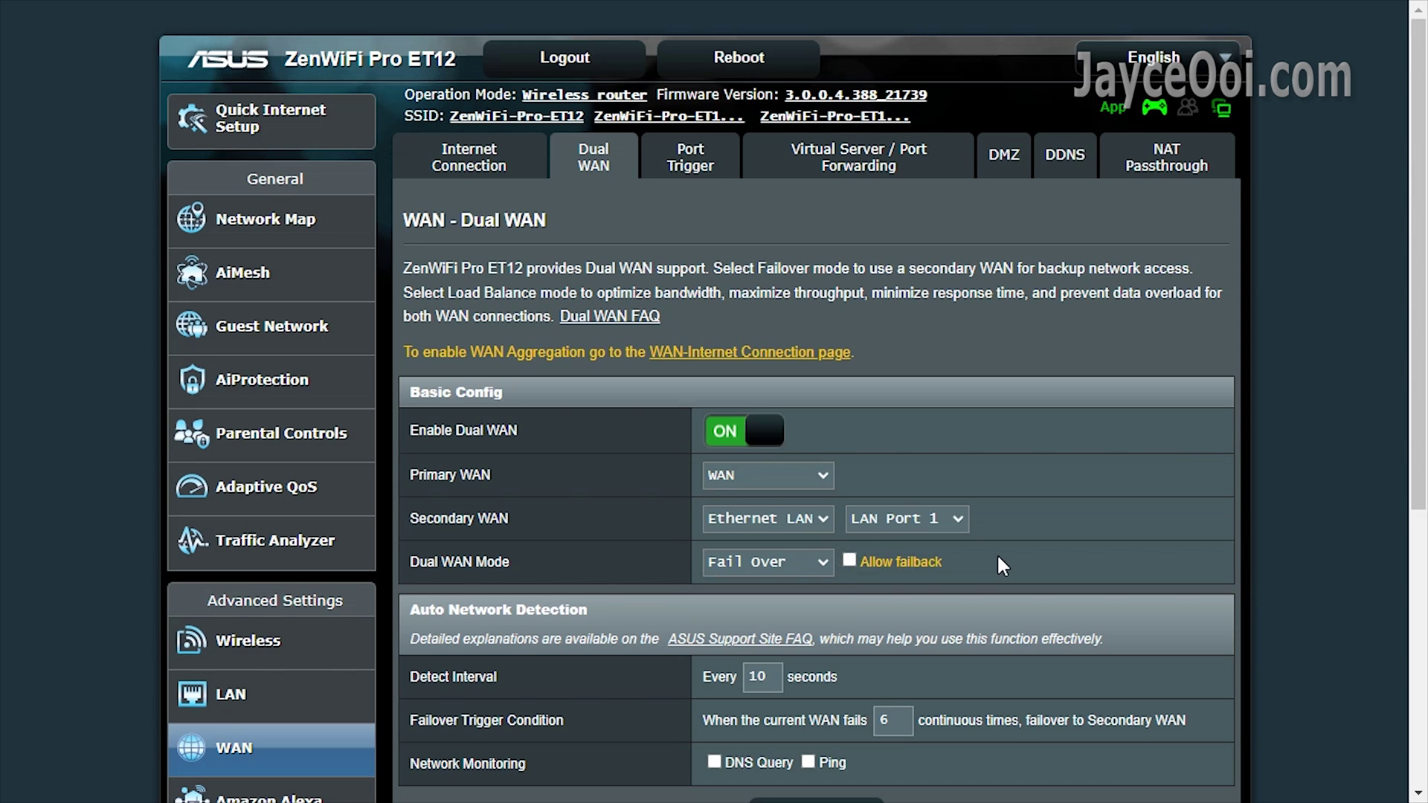
# Review the Amazon Alexa Skill pairing instructions and the connection types offered for IPv6
pyautogui.scroll(-5, 335, 461)
pyautogui.click(348, 470)
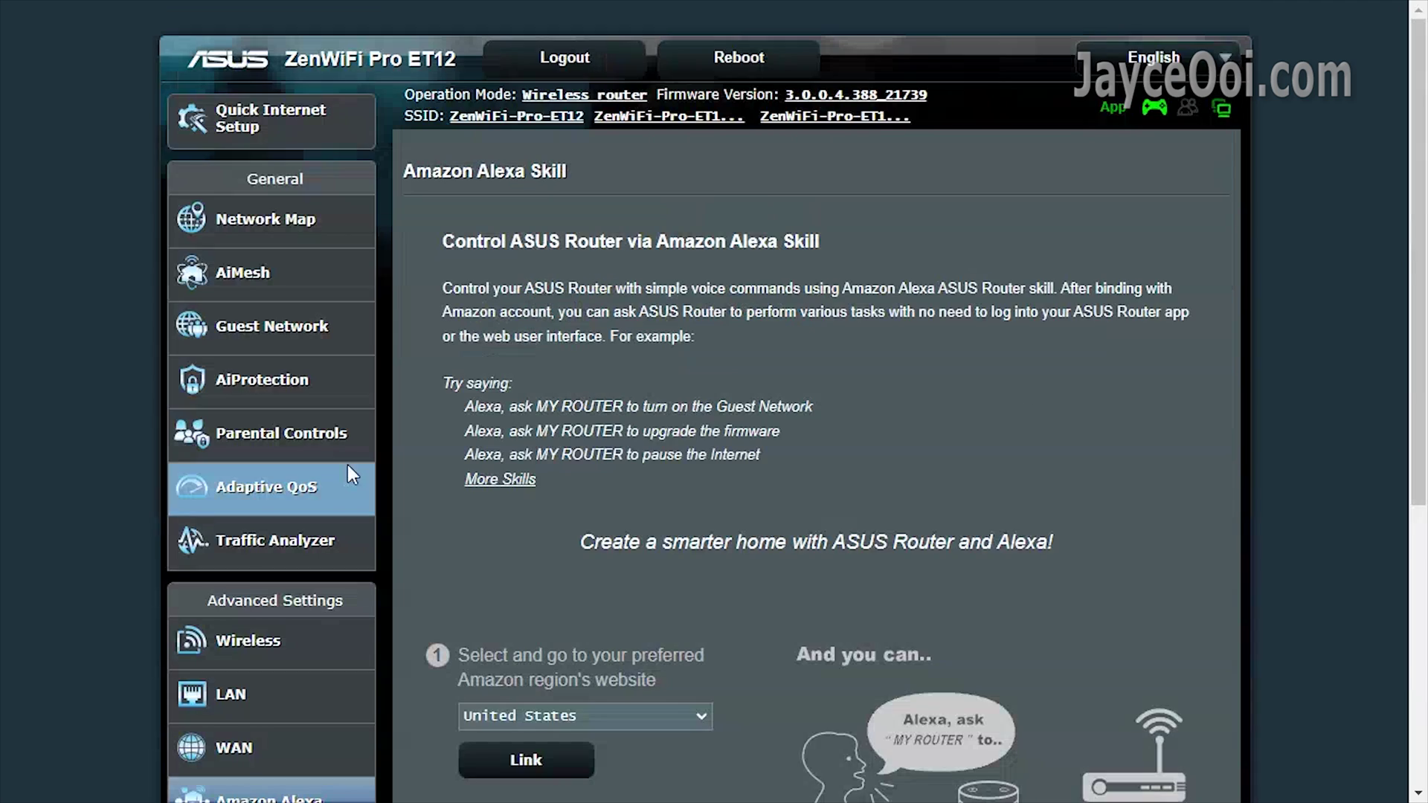
pyautogui.scroll(-3, 403, 471)
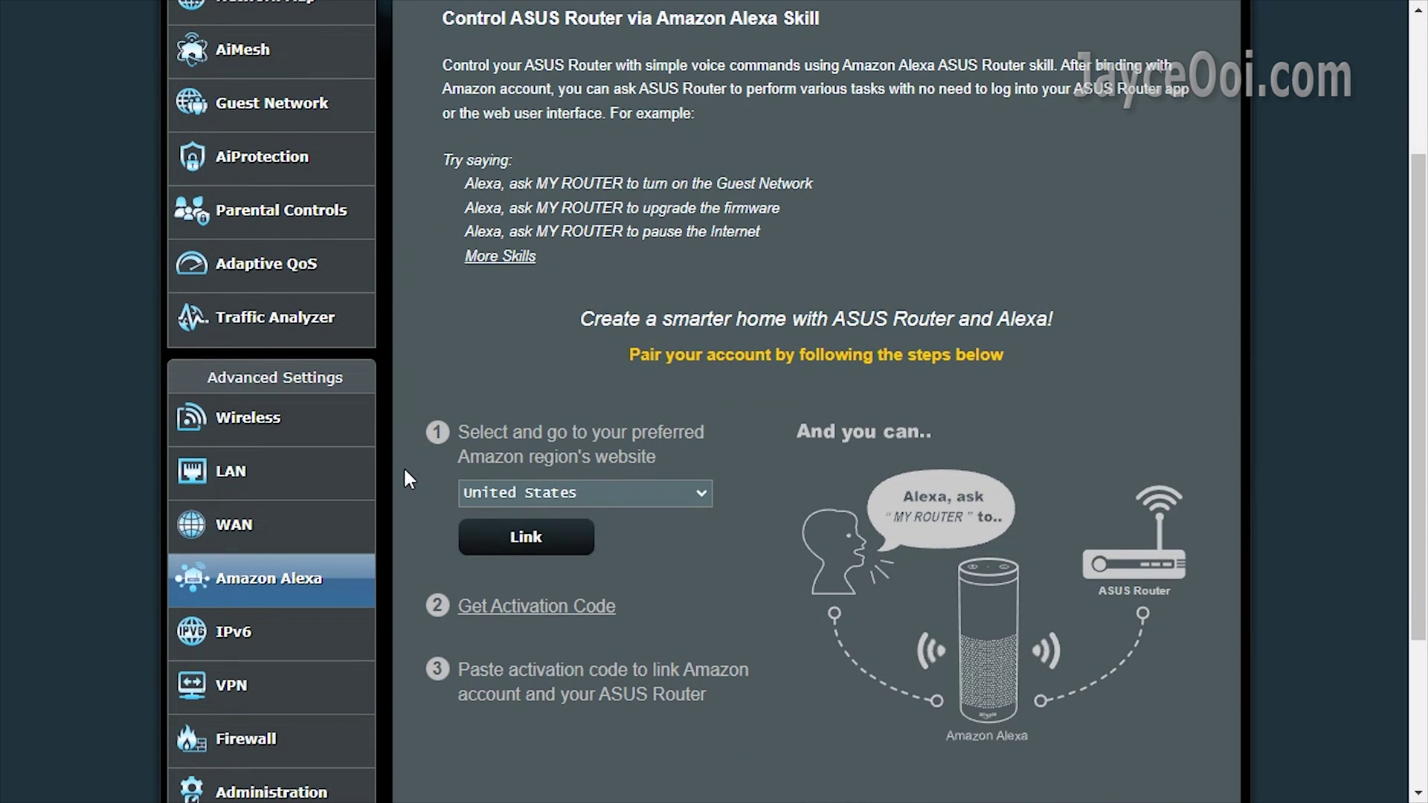
pyautogui.click(352, 634)
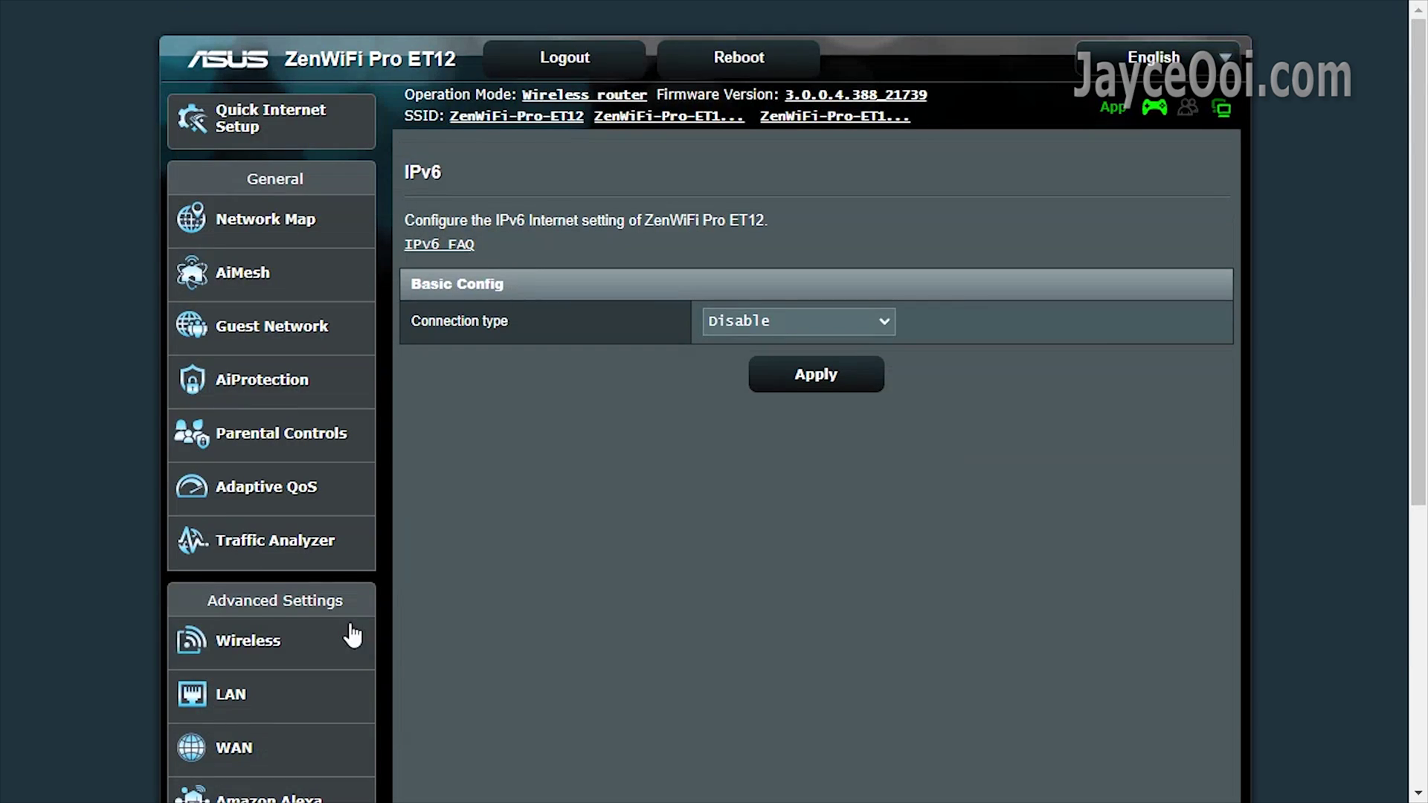
pyautogui.click(885, 322)
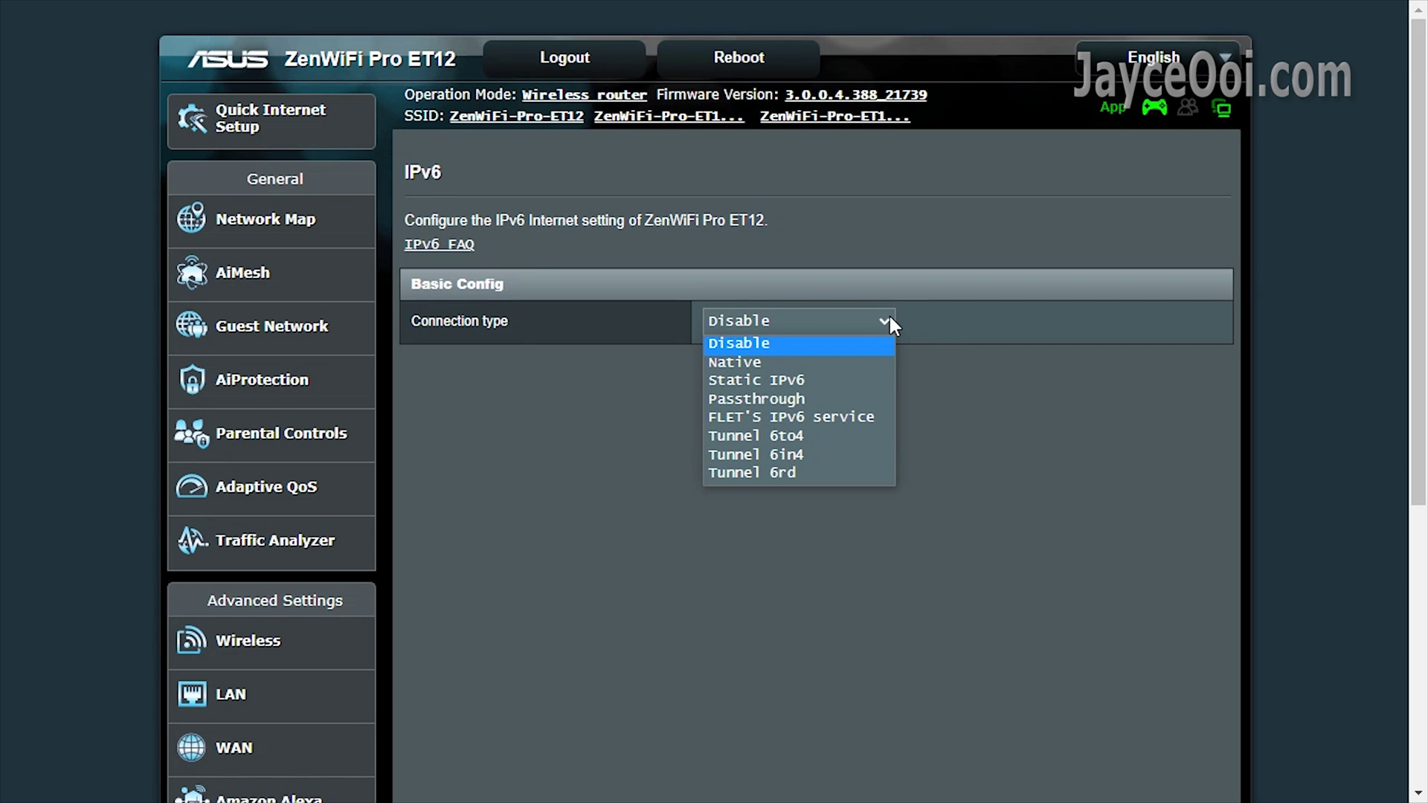
pyautogui.click(890, 322)
# Review the VPN features across the VPN Server, VPN Fusion and Instant Guard pages
pyautogui.scroll(-5, 443, 472)
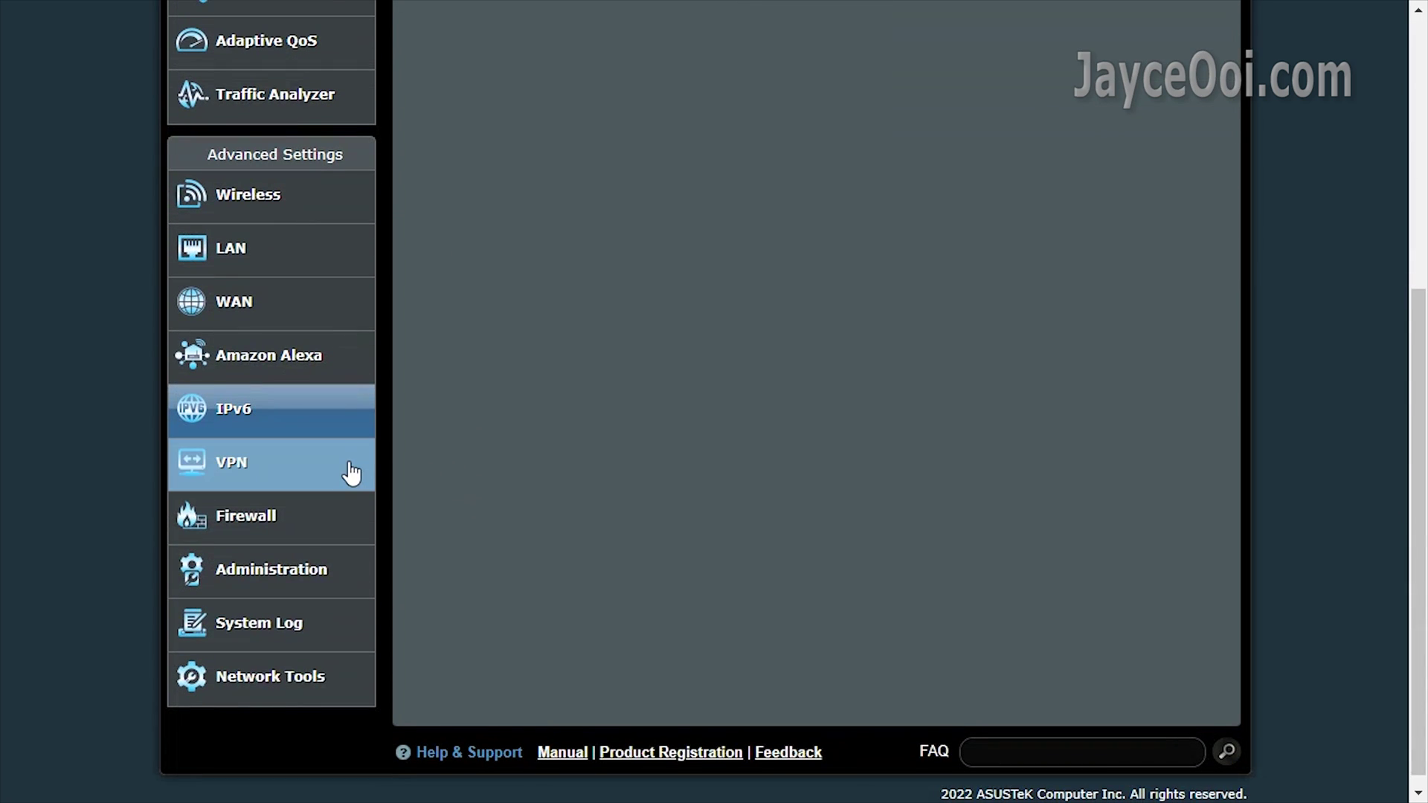
pyautogui.click(353, 473)
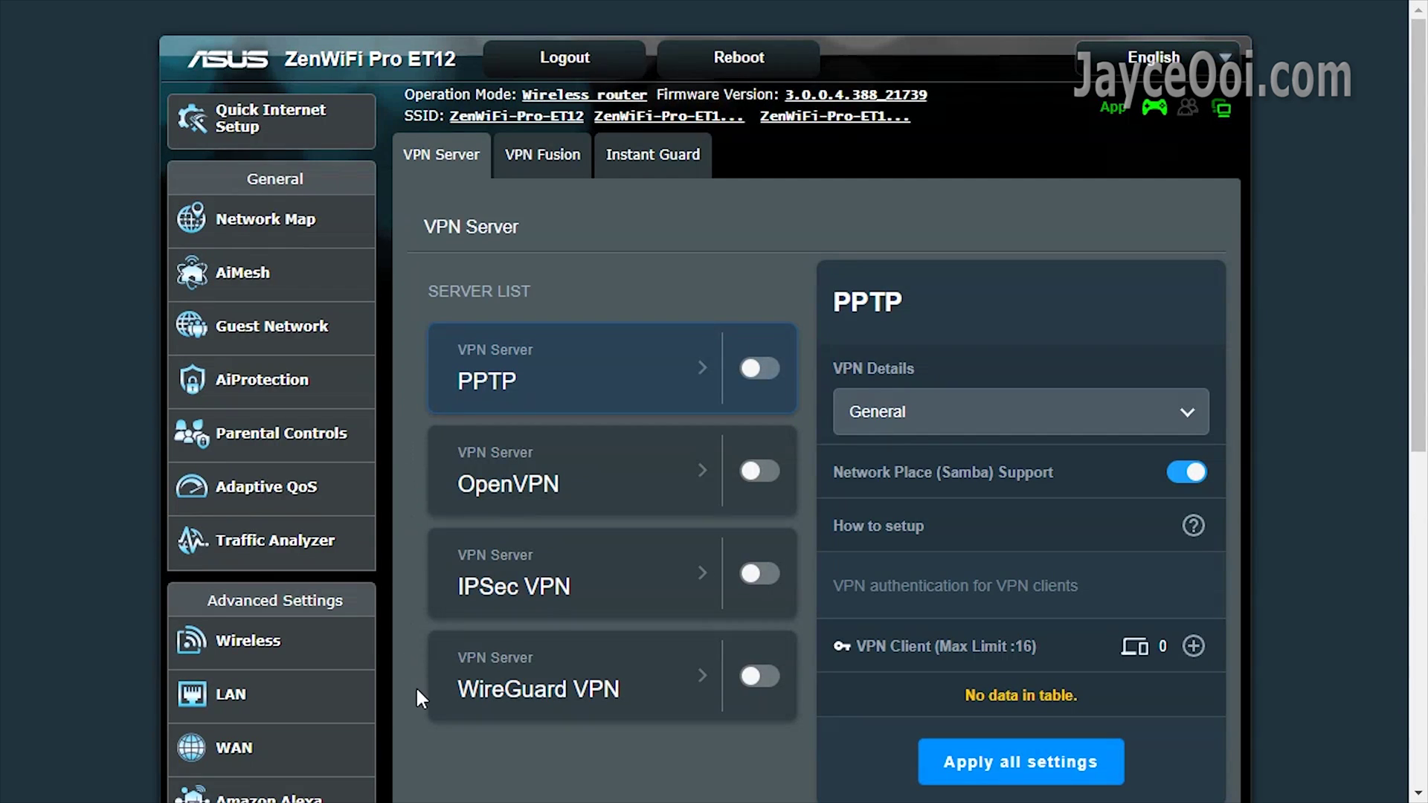
pyautogui.click(581, 162)
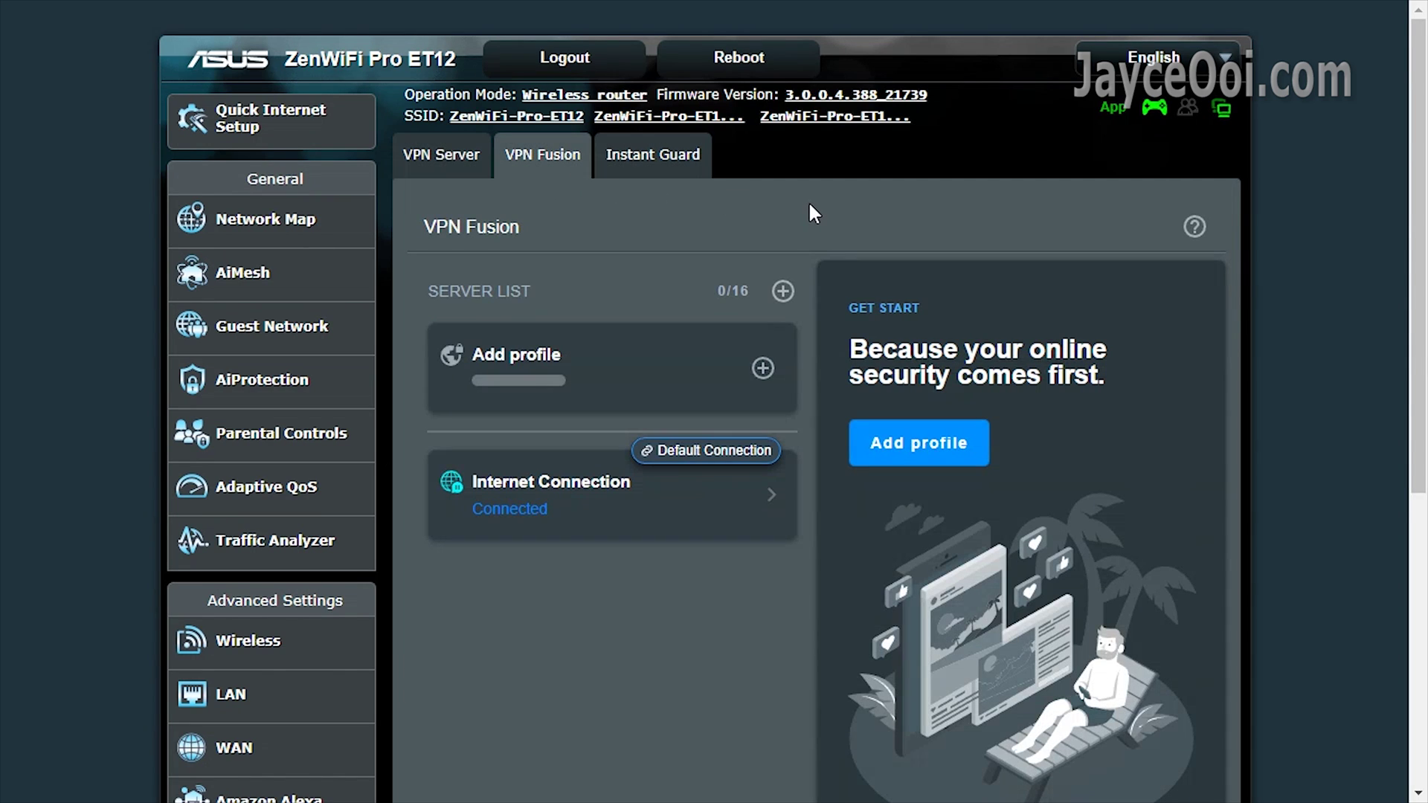
pyautogui.click(683, 173)
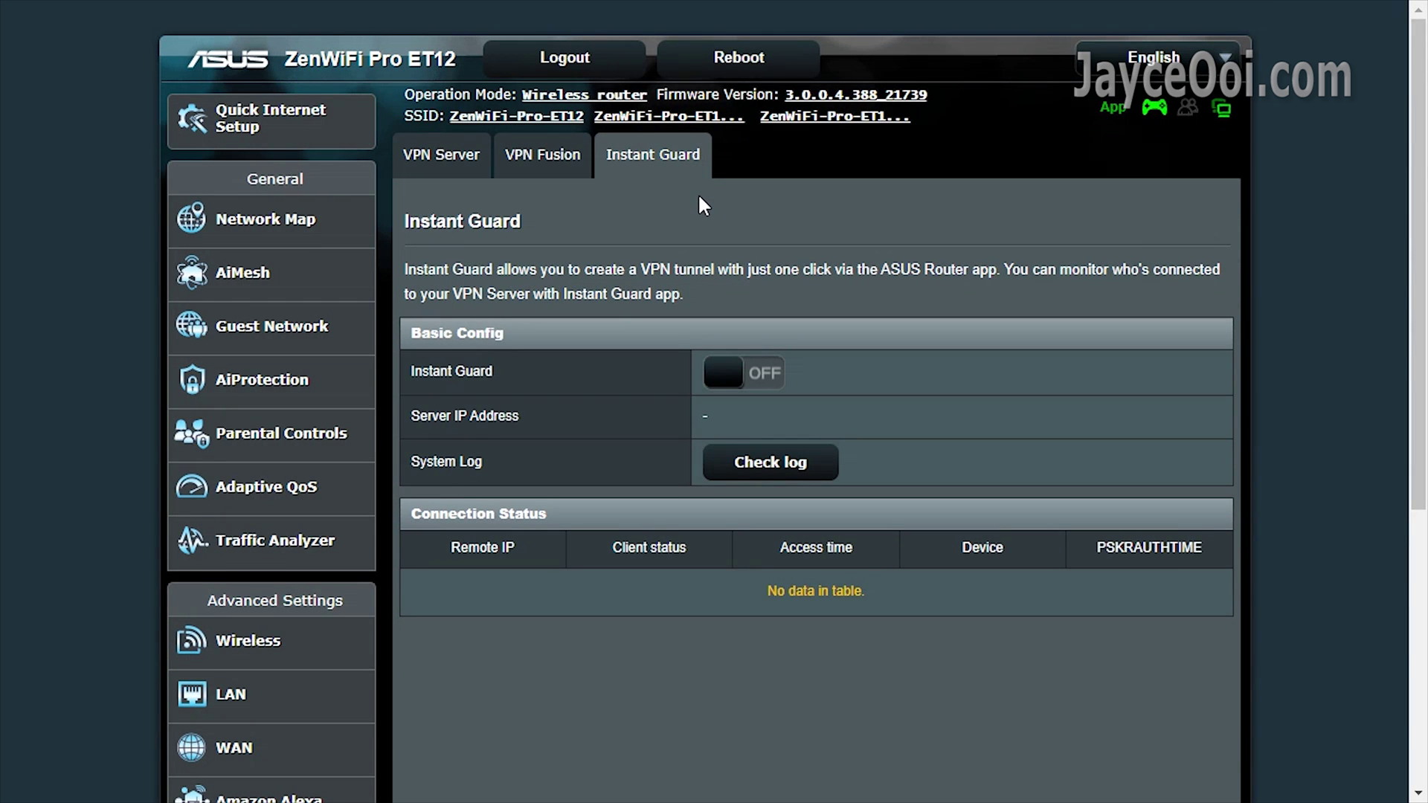
# Examine the general firewall settings with their IPv4 and IPv6 inbound rules, and the operation modes under Administration
pyautogui.scroll(-6, 420, 249)
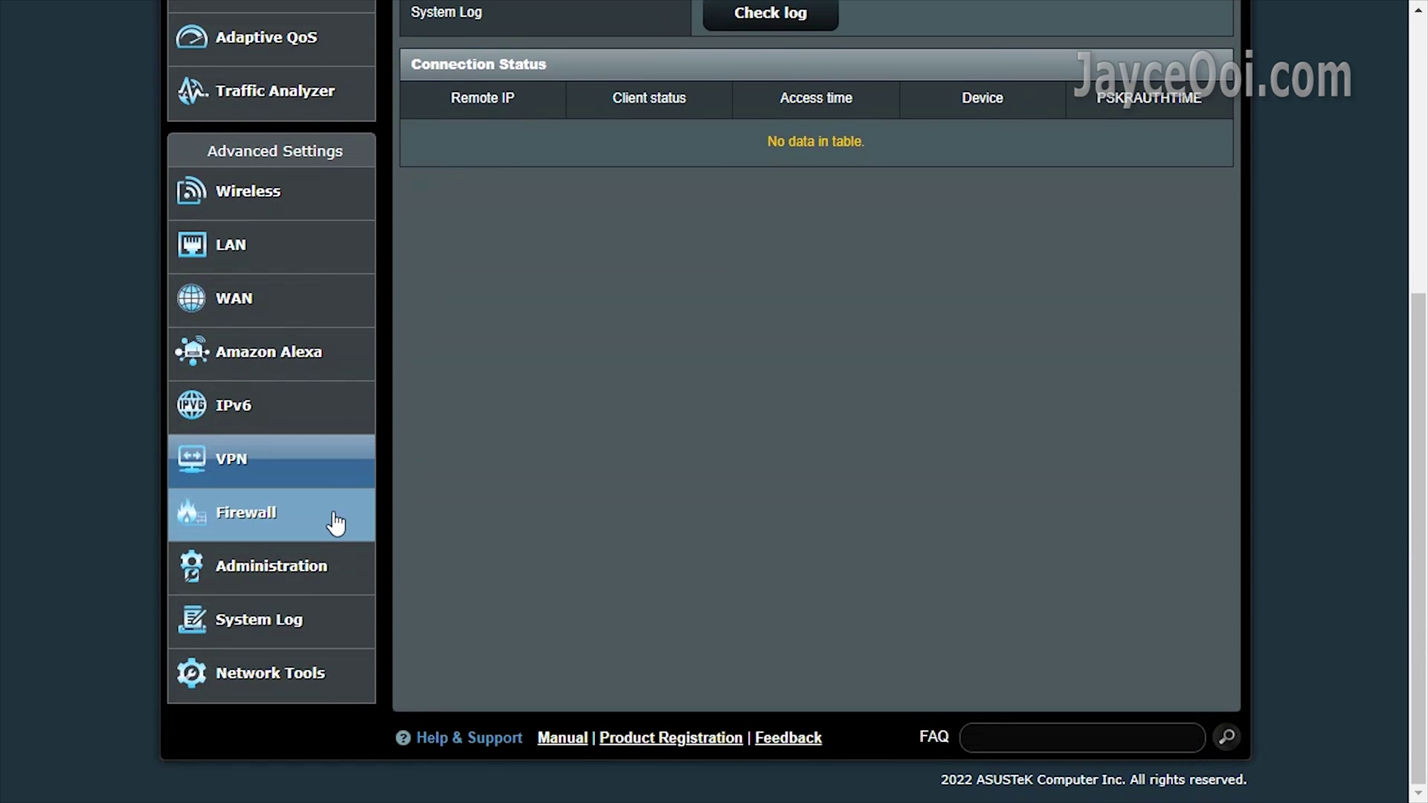
pyautogui.click(336, 523)
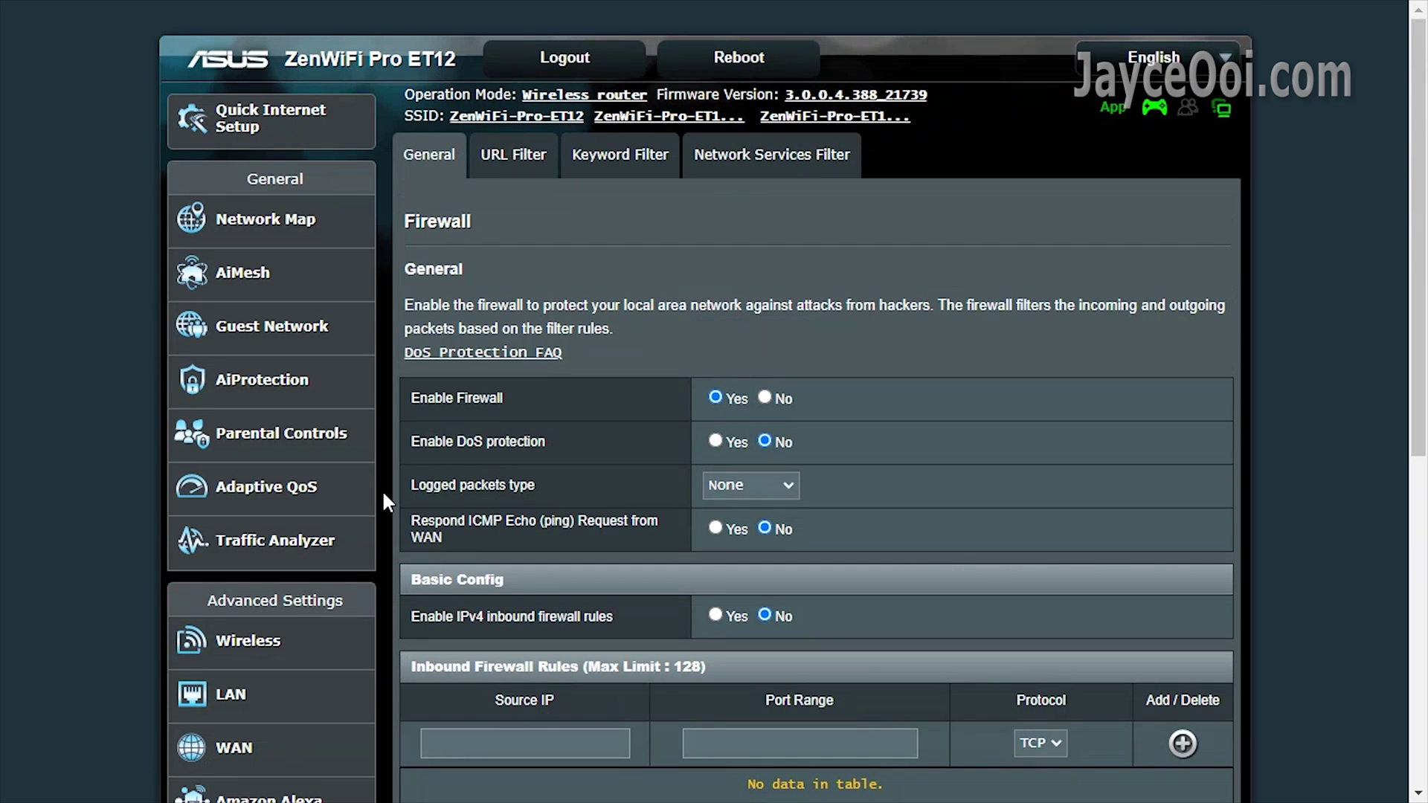
pyautogui.scroll(-8, 383, 494)
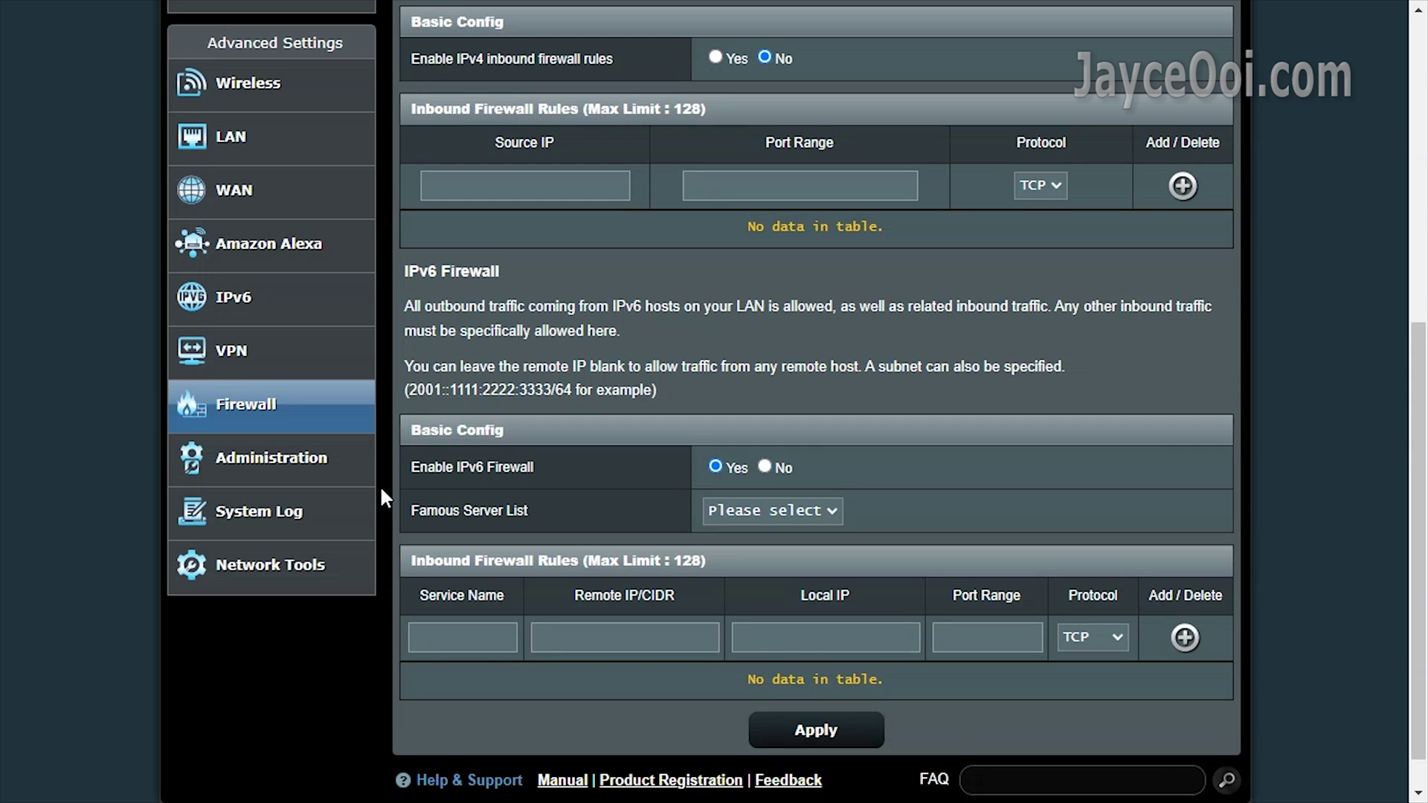
pyautogui.click(371, 463)
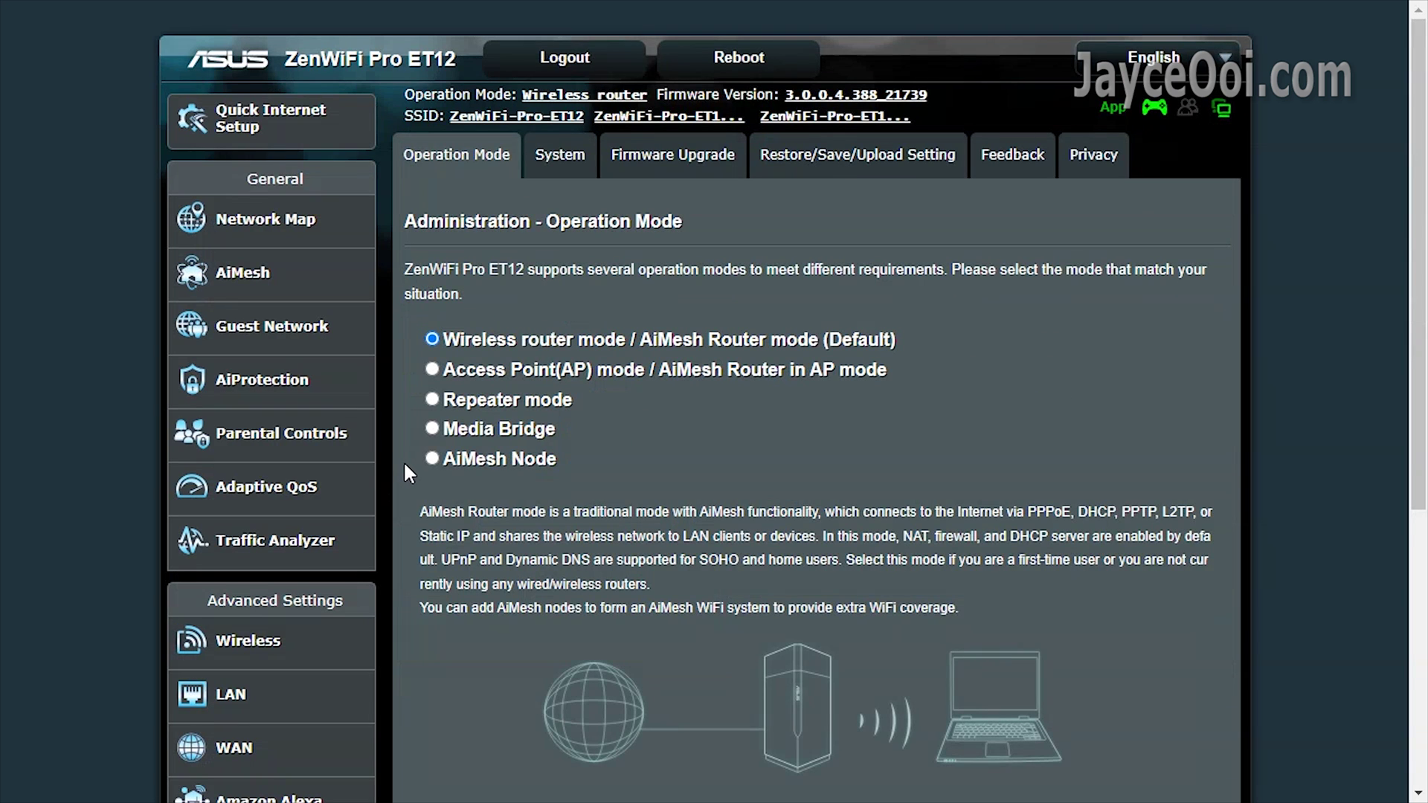
pyautogui.scroll(-2, 405, 462)
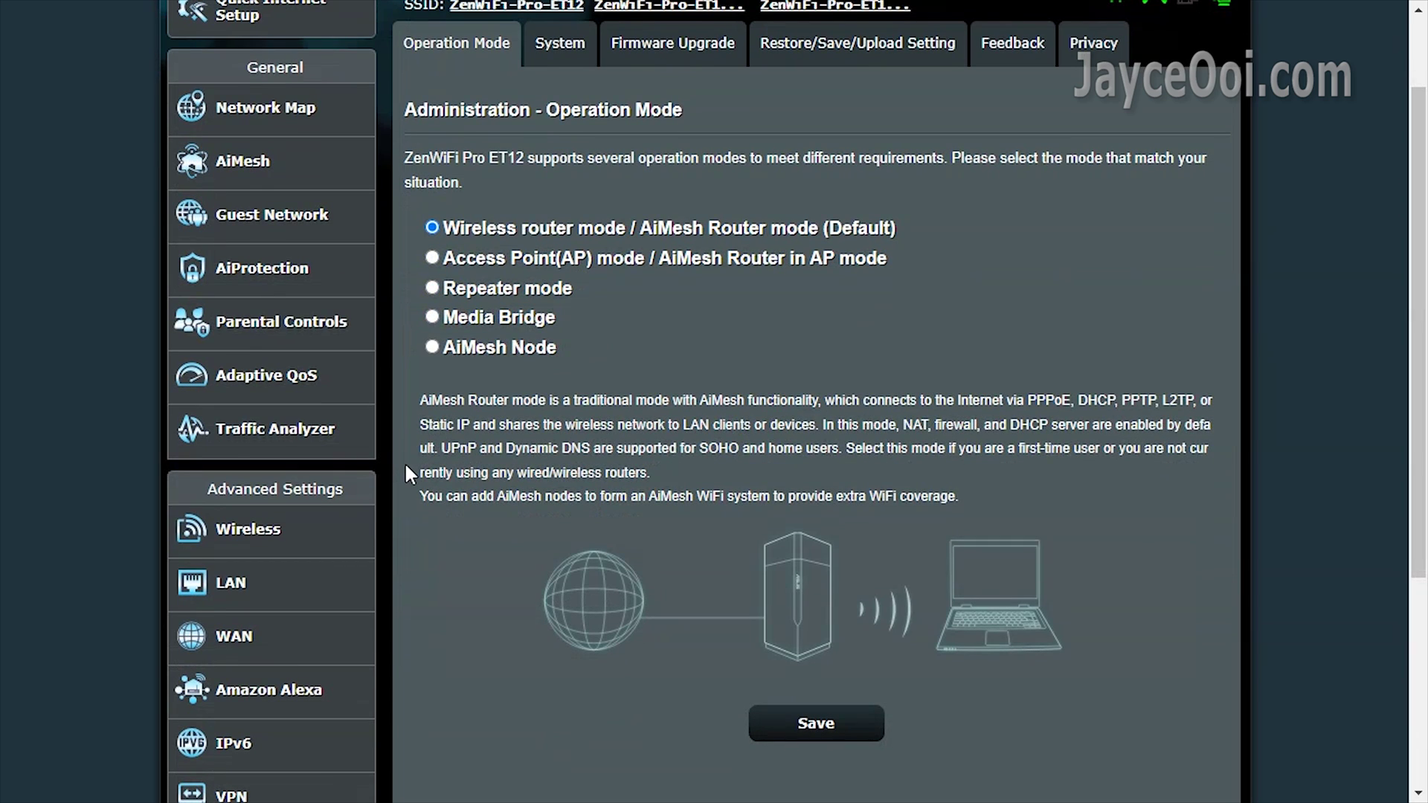